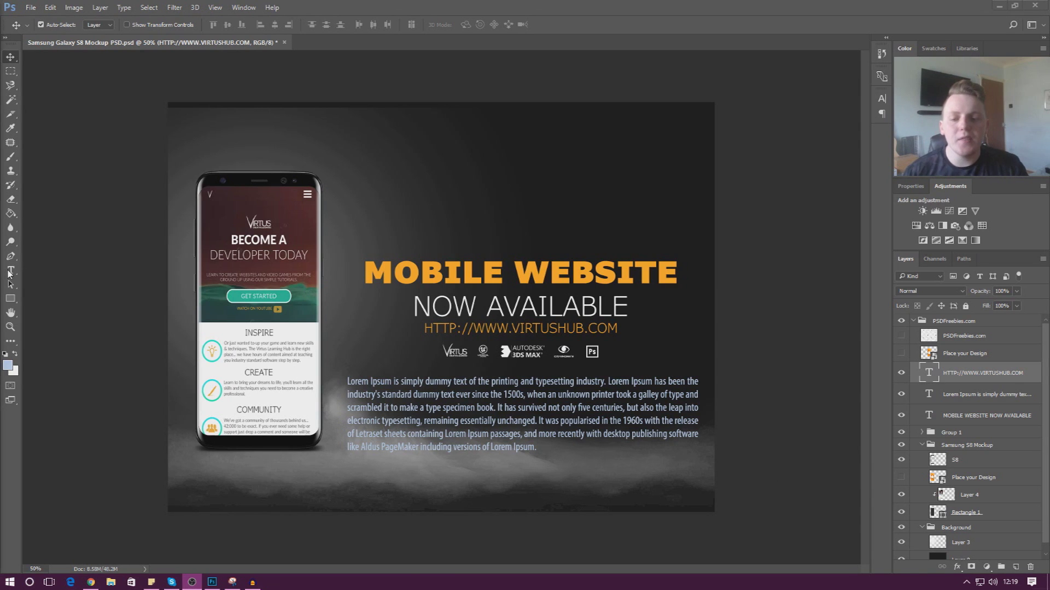
Draw a paragraph text box above the MOBILE WEBSITE heading, fill it with sample letters, and delete it.
left_click(10, 271)
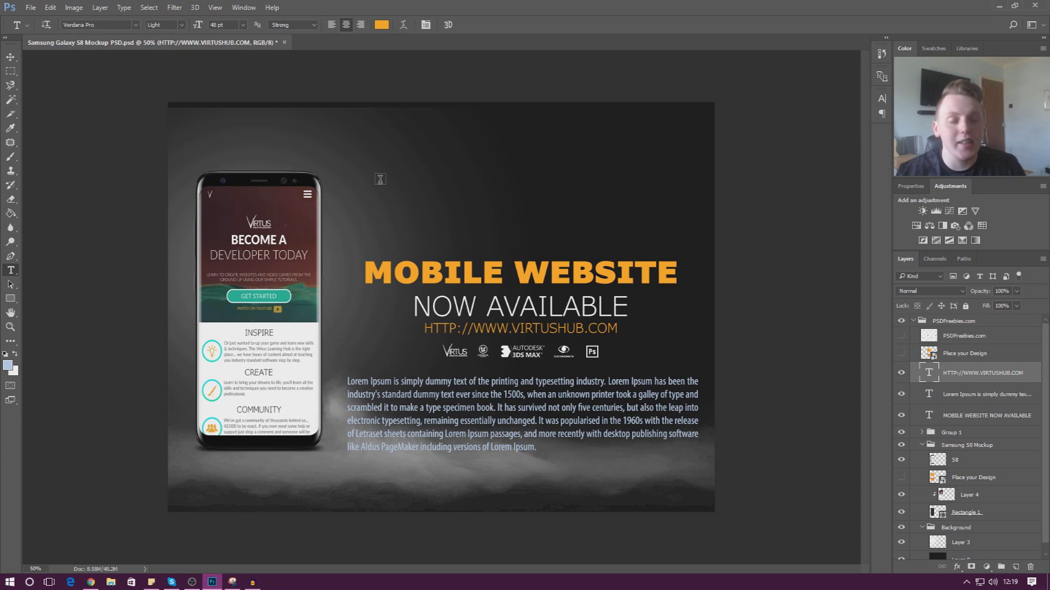
left_click_drag(366, 133, 555, 203)
type("dfasfdagadfgadfgadfhadfhadfh")
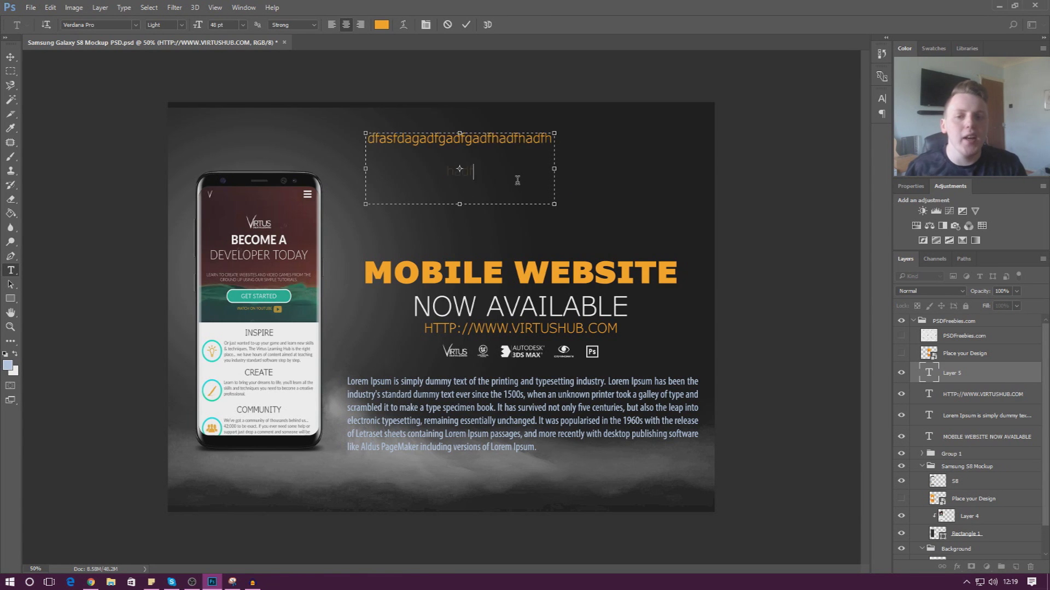
type("adfhadfhadfhadfhadfhadfhad")
type("fhadfhadfhadfhadf-")
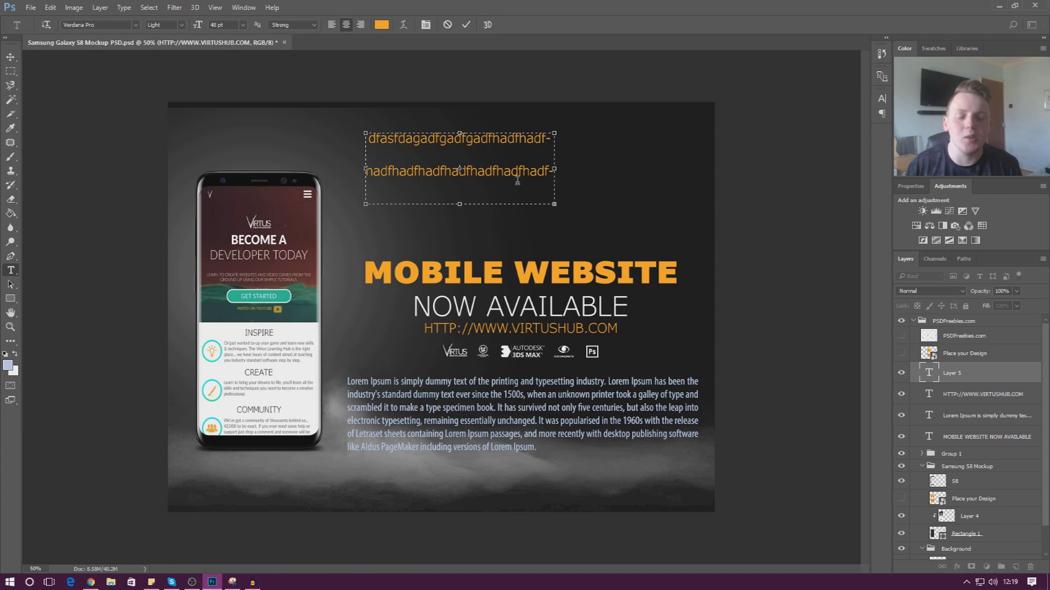
left_click(10, 57)
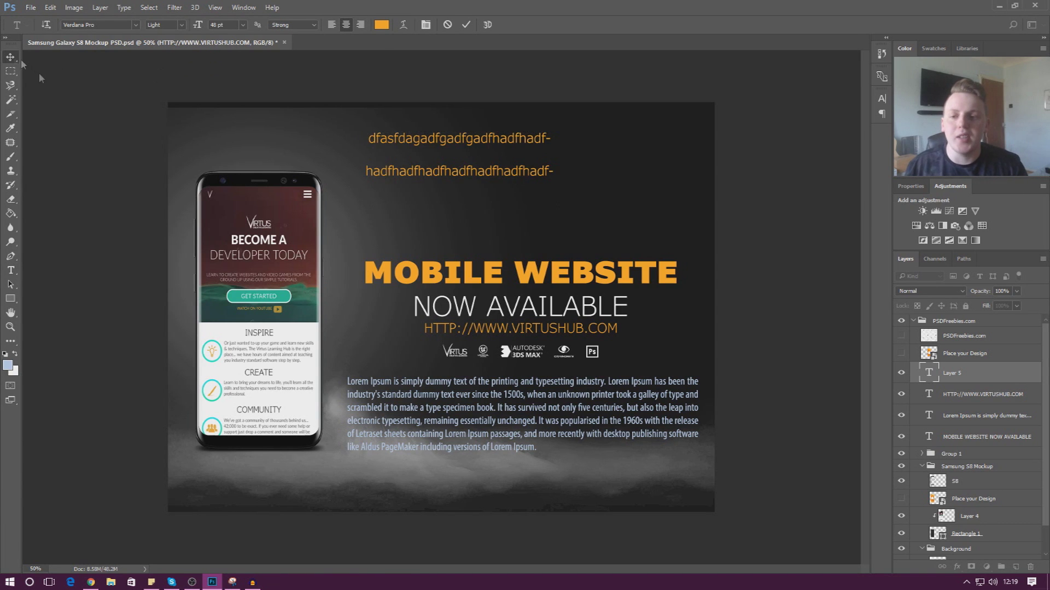
key("Delete")
Add point text above the phone mockup with several lines of random sample letters.
left_click(10, 270)
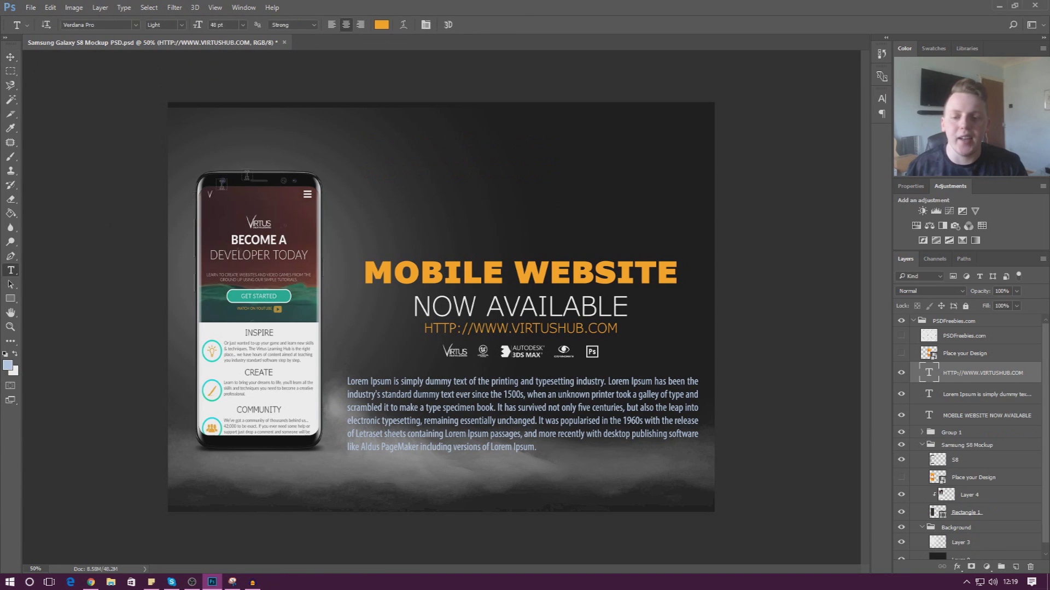
left_click(337, 146)
type("asdfgadfgadfgdfgj")
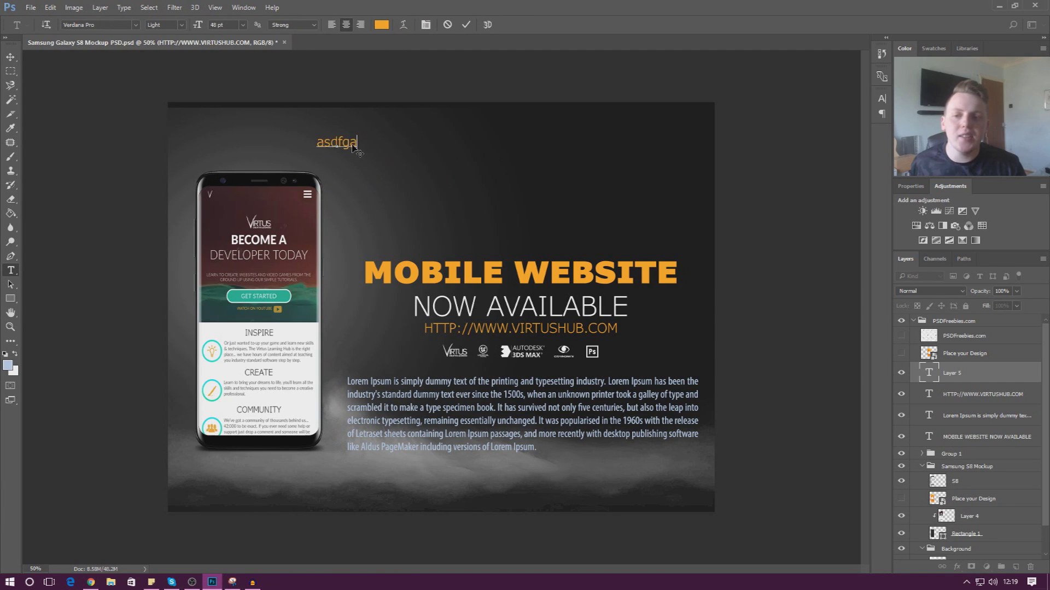
key("Return")
type("dfgsfhsghdfgh")
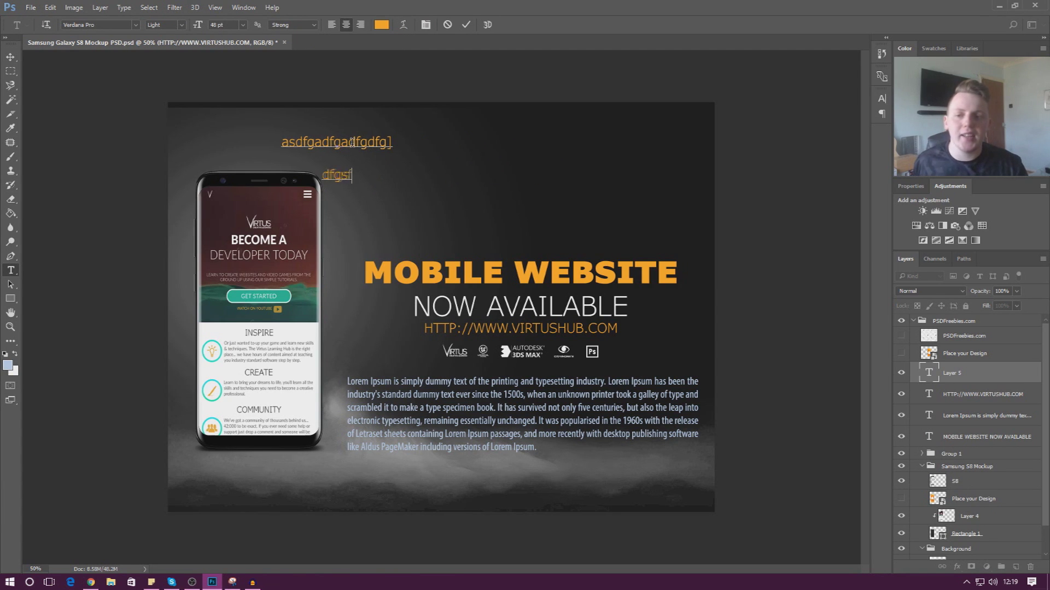
key("Return")
type("fghdghjdghj")
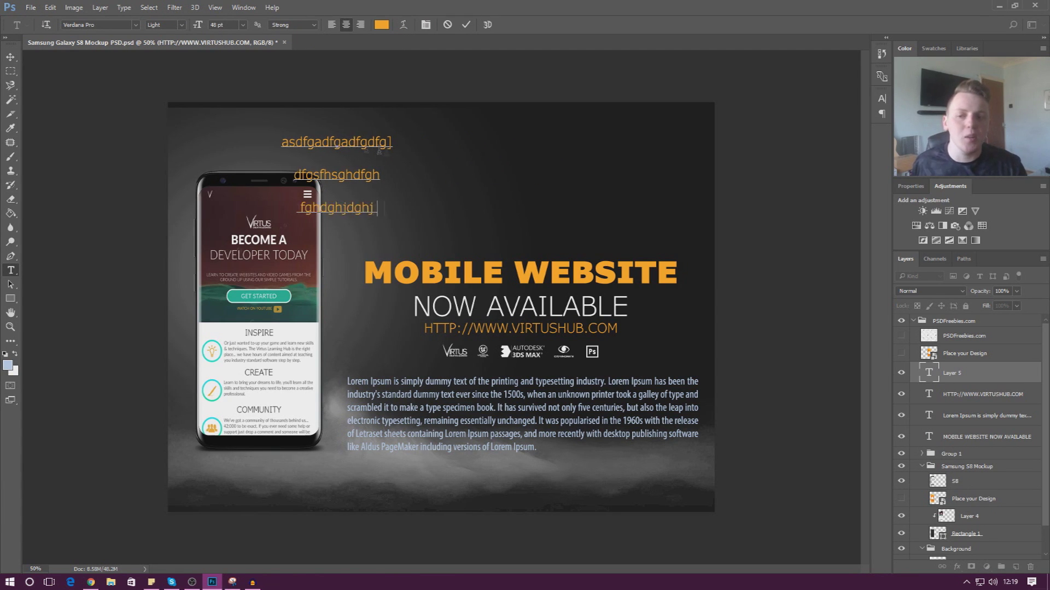
type("dghdghjdghjdgjdgjdgj gjfjhgj")
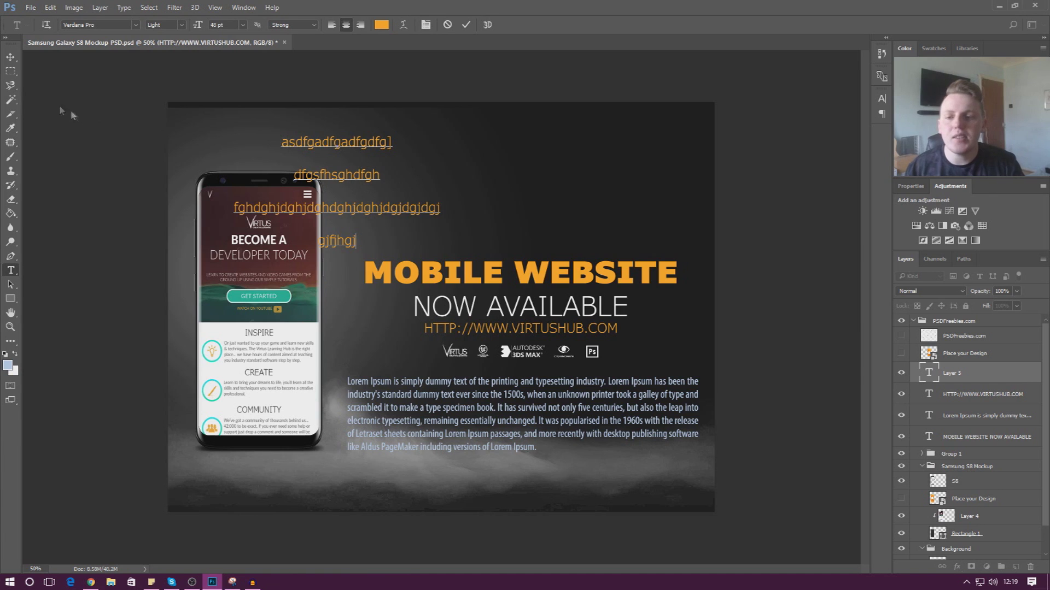
Move the sample point text into the empty area above the MOBILE WEBSITE heading, and delete its layer.
left_click(10, 57)
left_click_drag(353, 214, 572, 210)
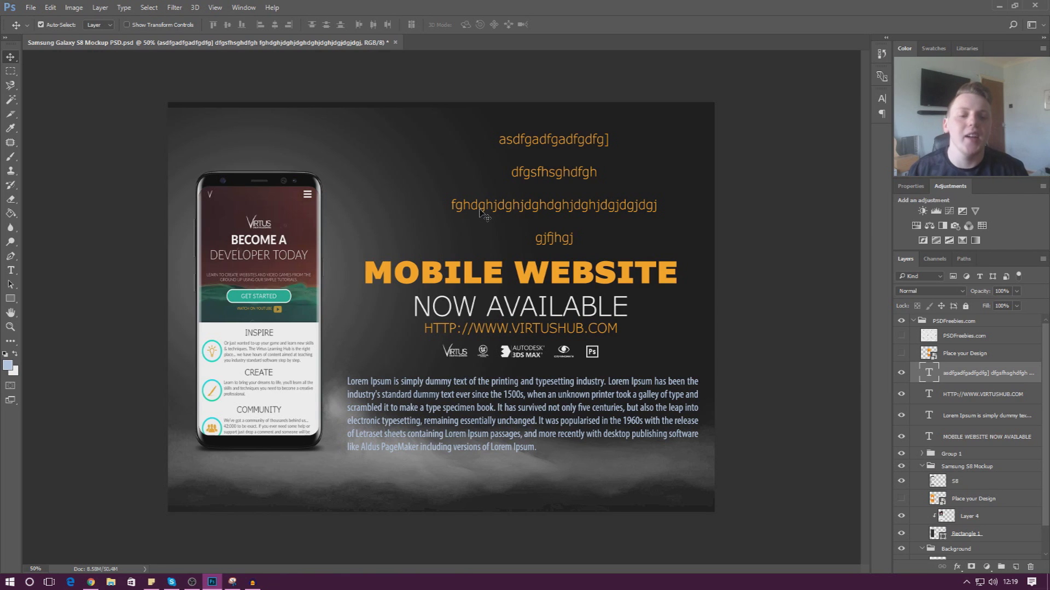
key("Delete")
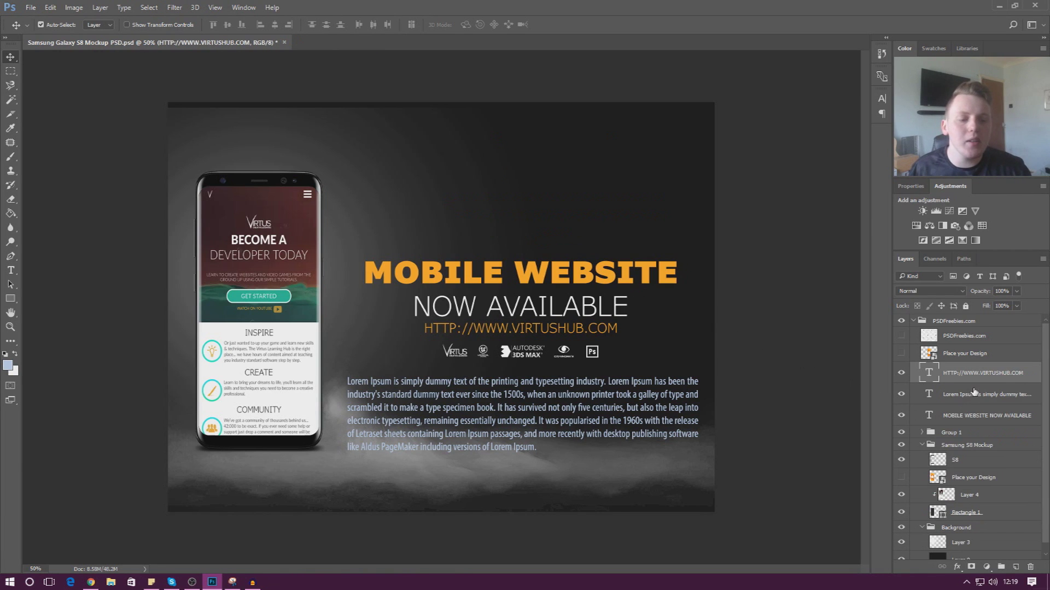
Delete the website URL, Lorem Ipsum and MOBILE WEBSITE NOW AVAILABLE text layers.
key("Delete")
key("Delete")
key("Delete")
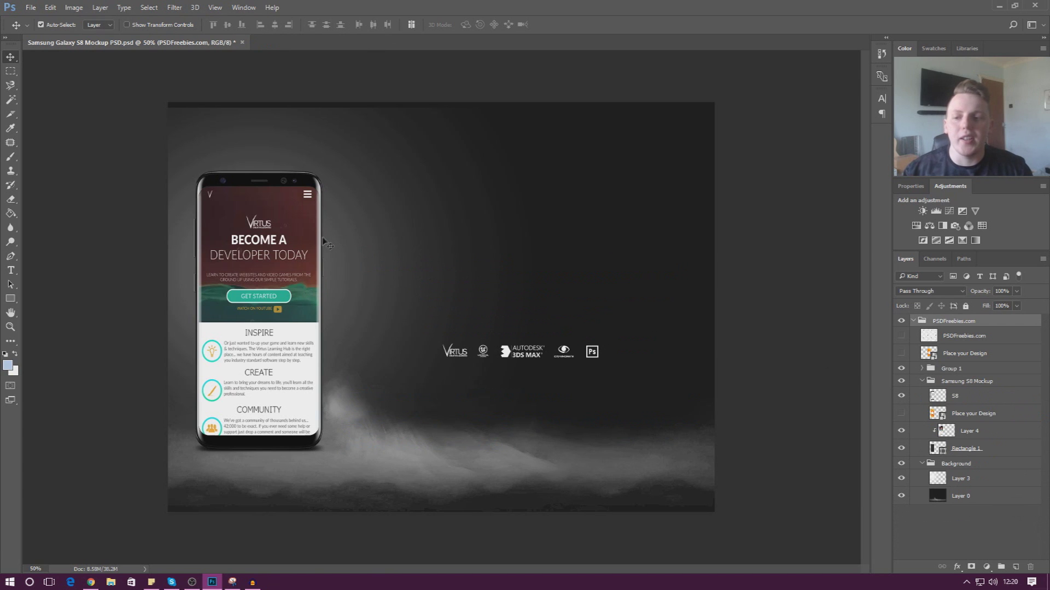
Add point text reading "MOBILE WEBSITE" beside the phone's upper half.
left_click(11, 270)
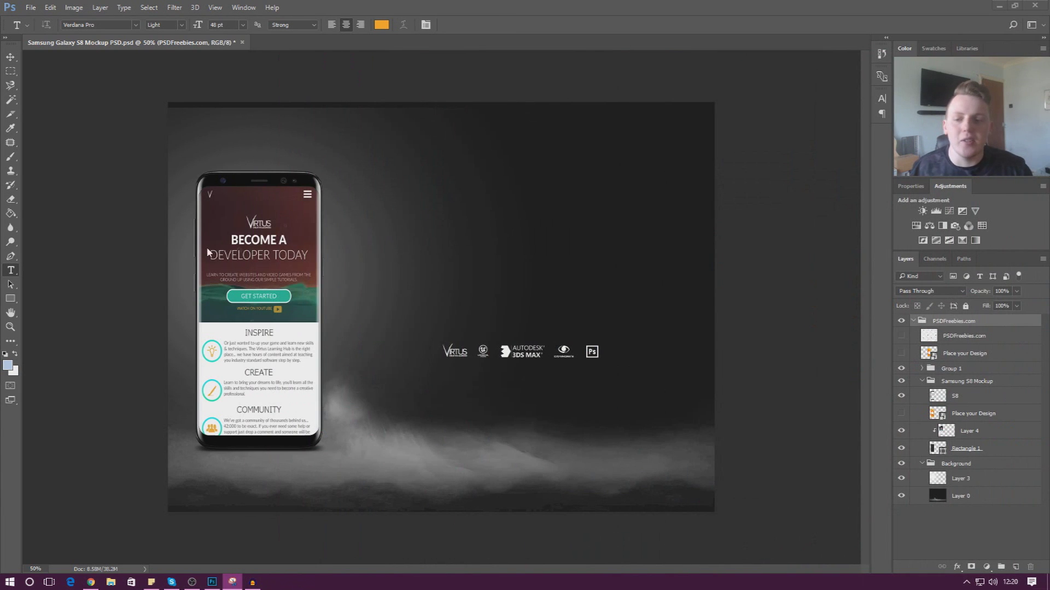
left_click(11, 274)
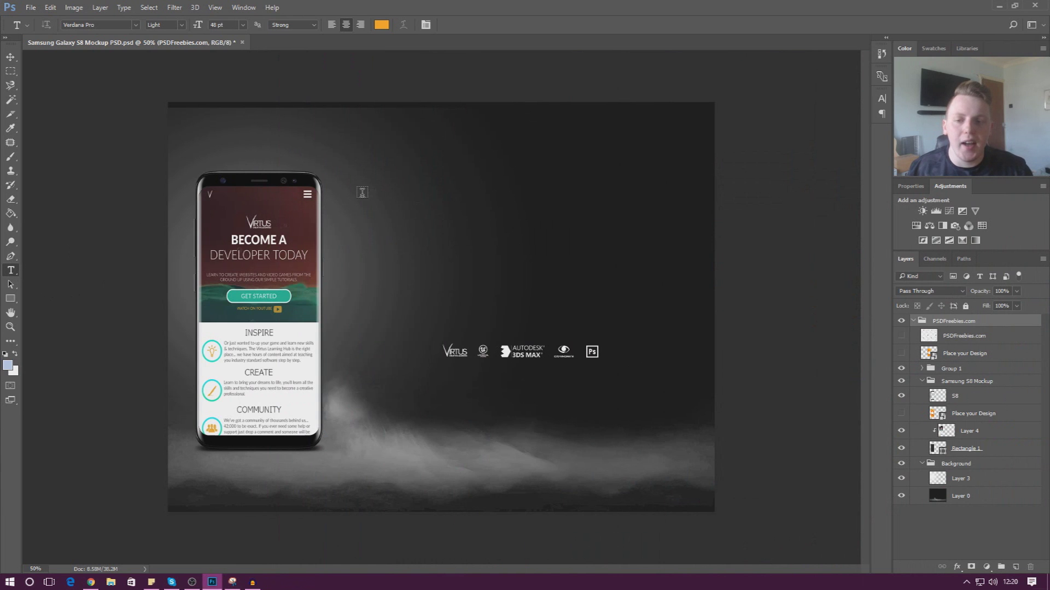
left_click(381, 252)
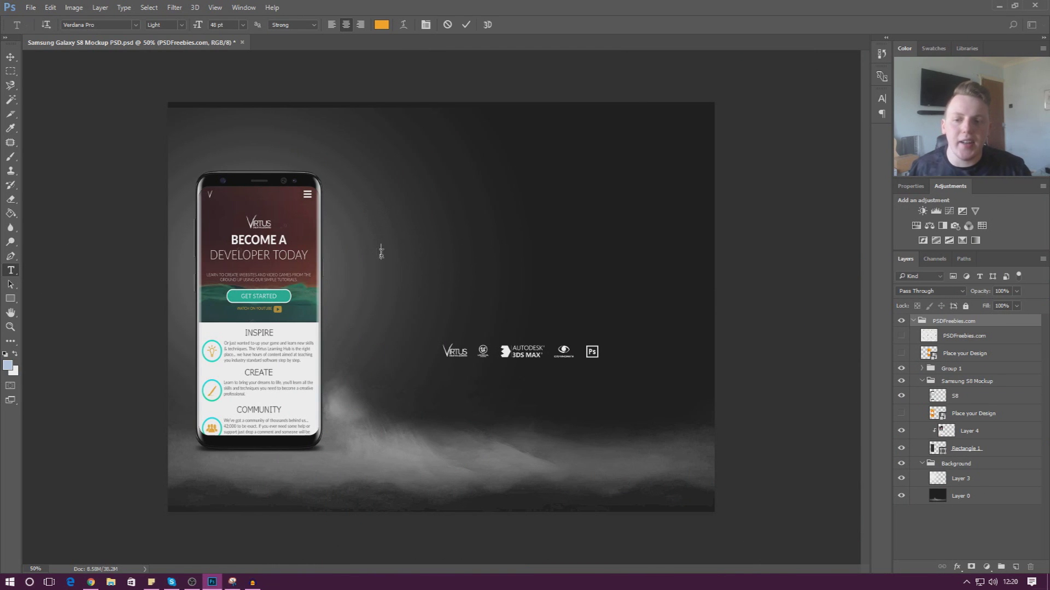
type("mdi")
key("BackSpace")
key("BackSpace")
type("MOBILE ")
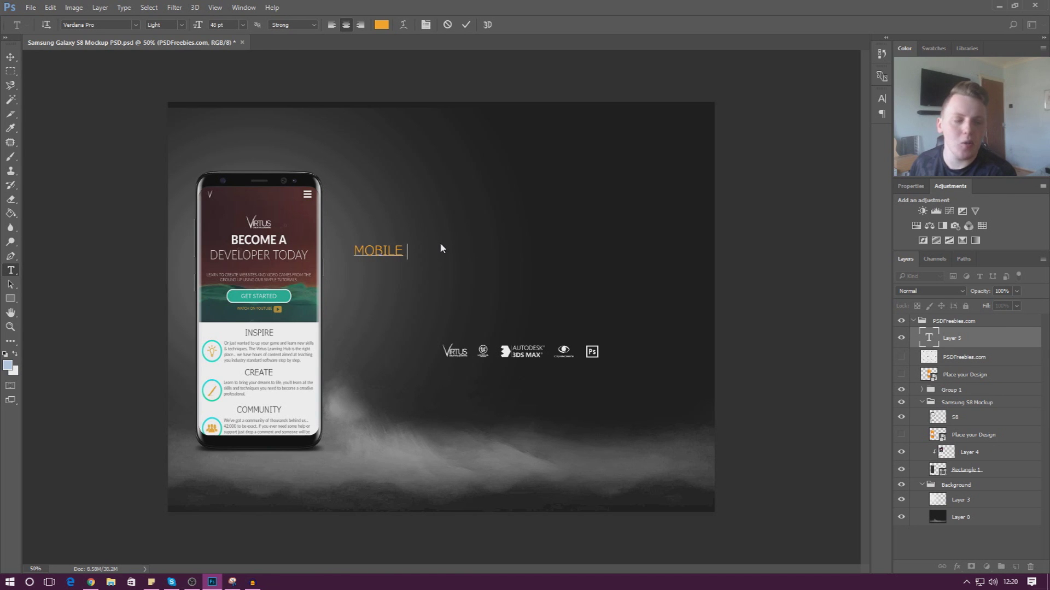
type("WEBSITE")
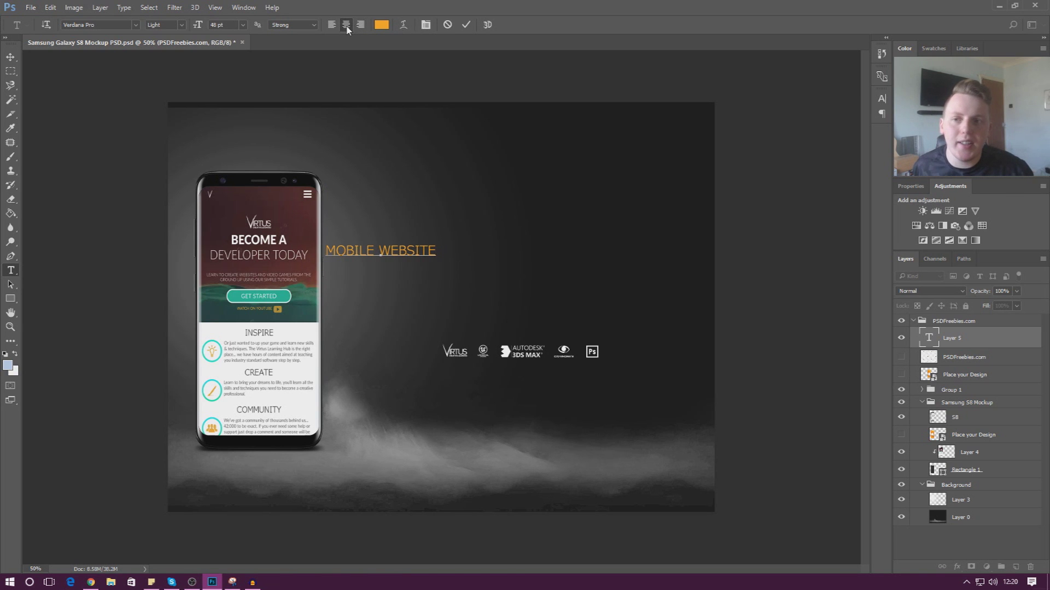
Set the whole MOBILE WEBSITE text to a font size of 72 pt.
key("ctrl+a")
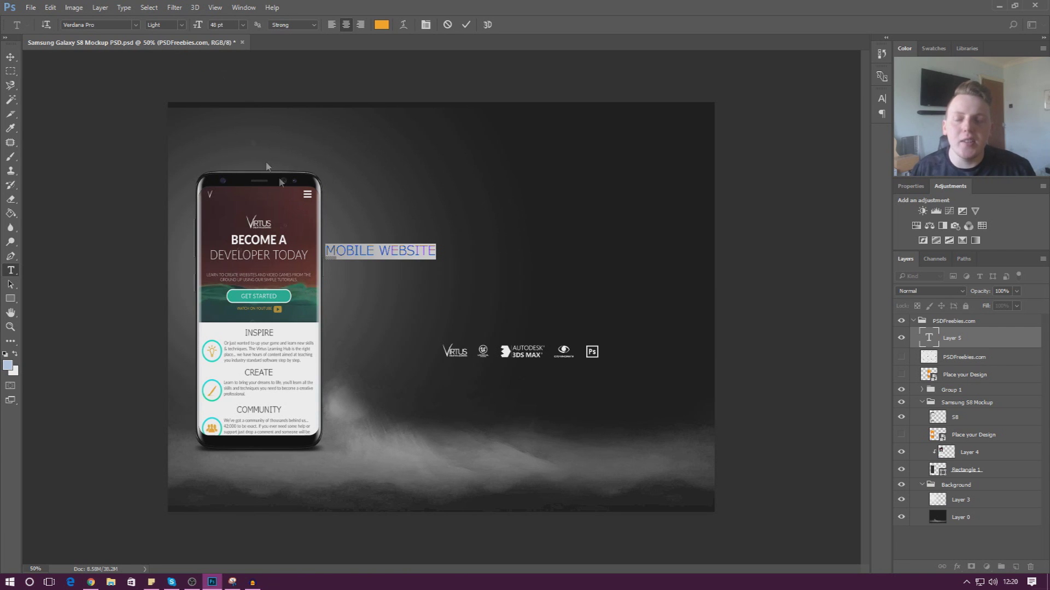
left_click(243, 24)
left_click(243, 221)
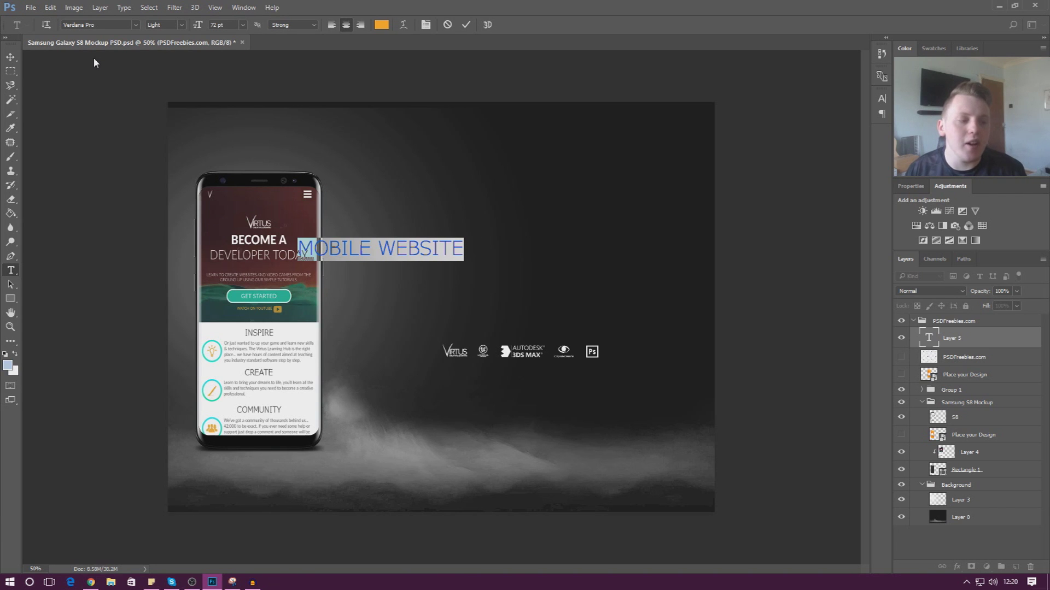
Search the fonts for Myriad and apply Myriad Pro Bold to the MOBILE WEBSITE text.
left_click(116, 24)
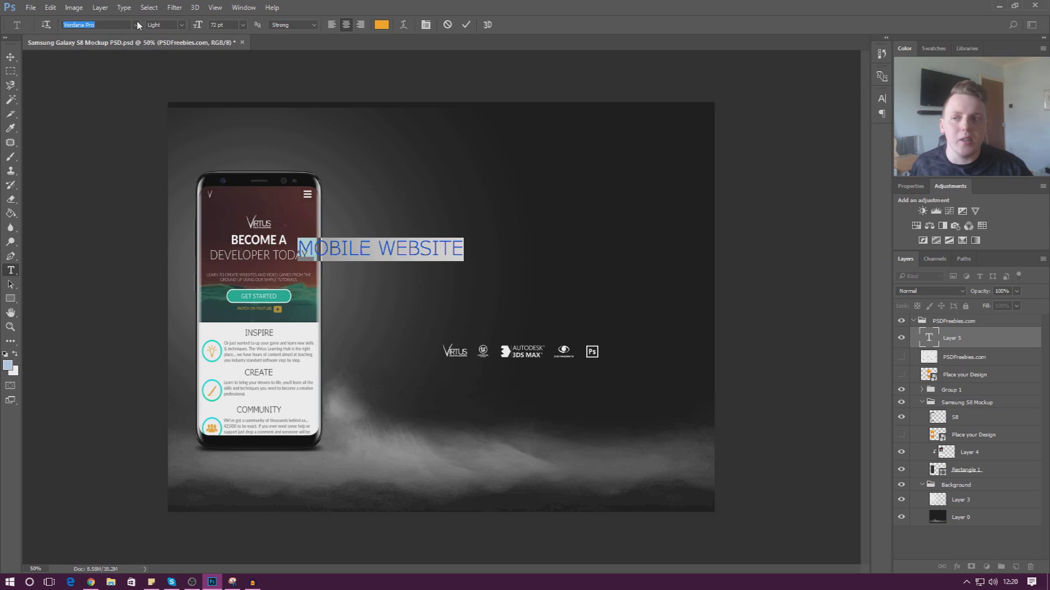
left_click(136, 25)
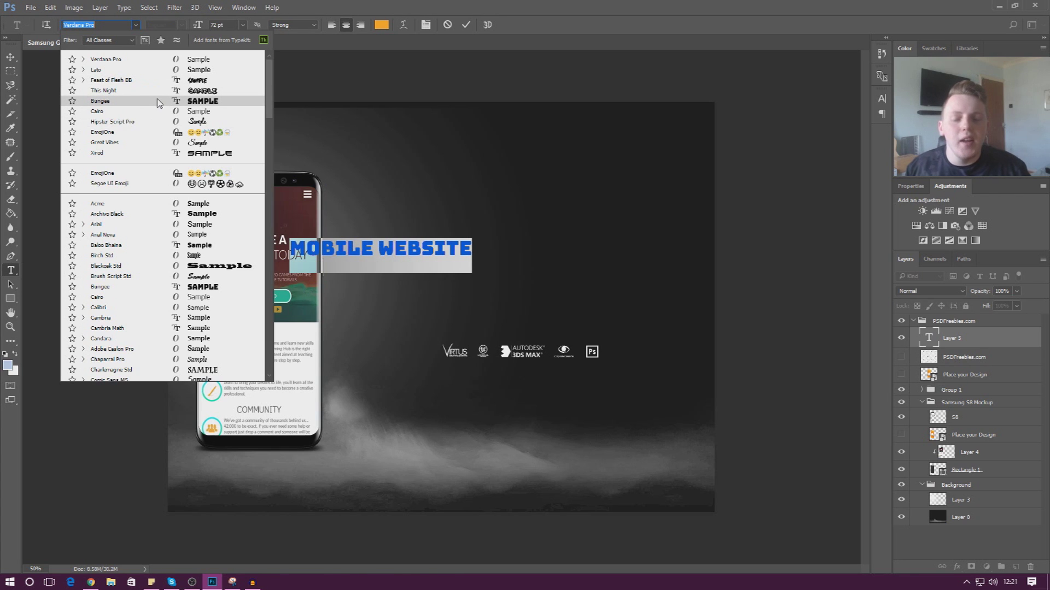
key("Up")
key("Up")
key("Up")
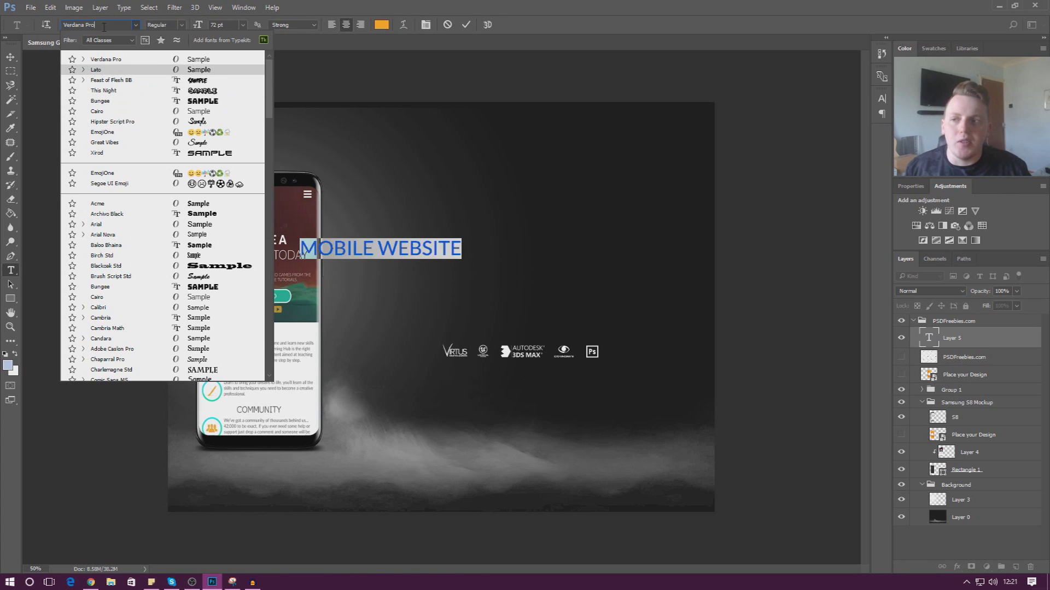
type("MYRI")
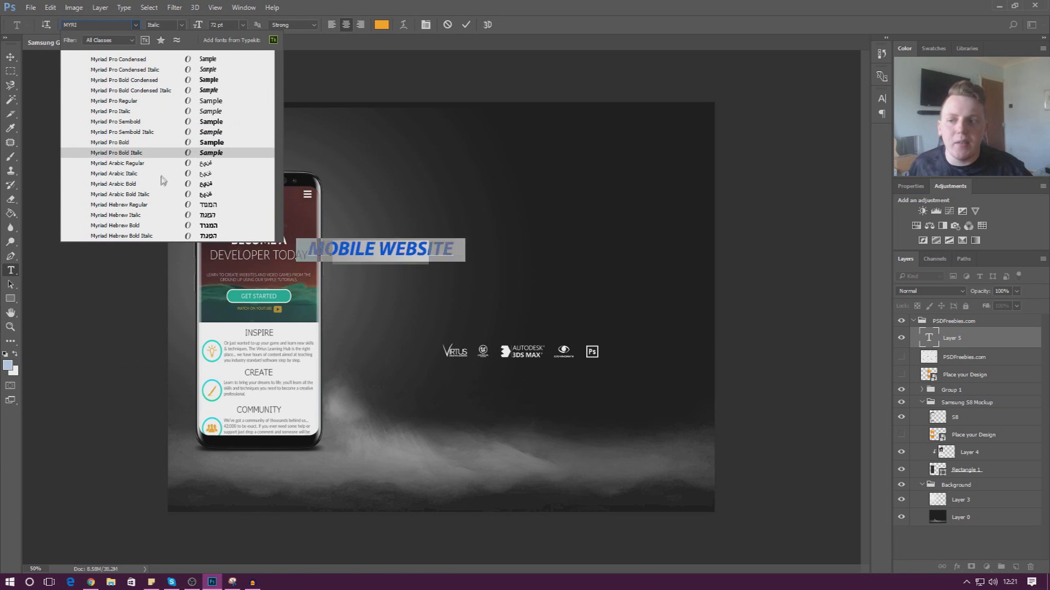
left_click(145, 146)
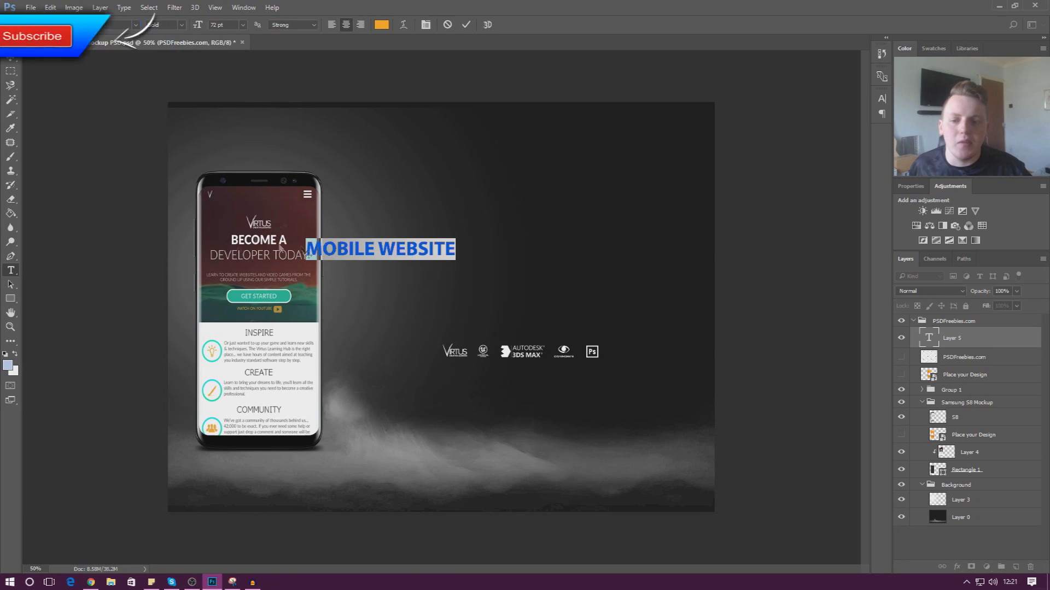
Change the MOBILE WEBSITE text's font to Verdana Pro.
left_click(271, 24)
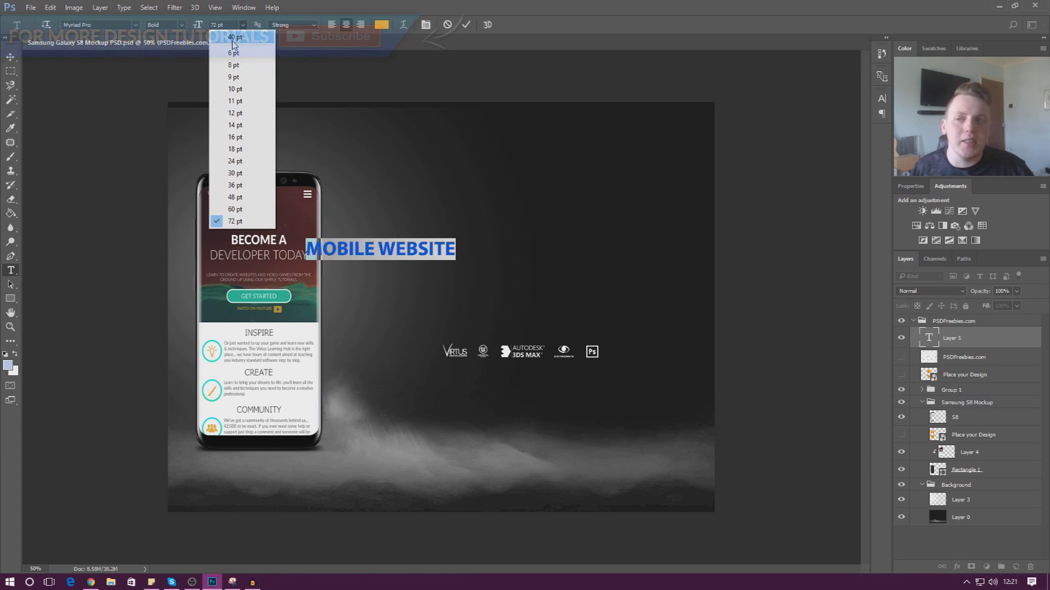
left_click(383, 257)
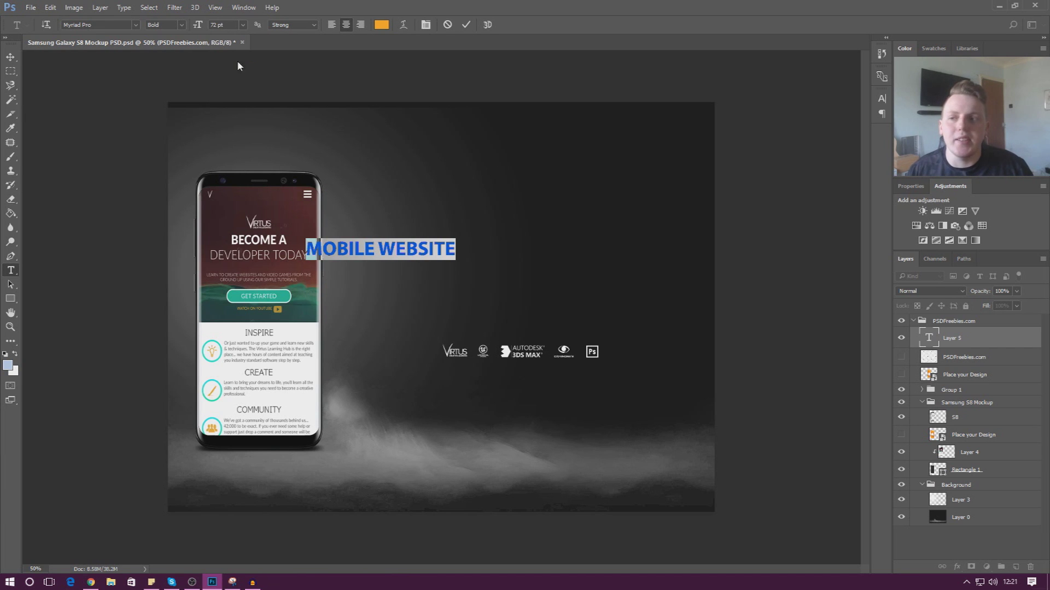
left_click(105, 25)
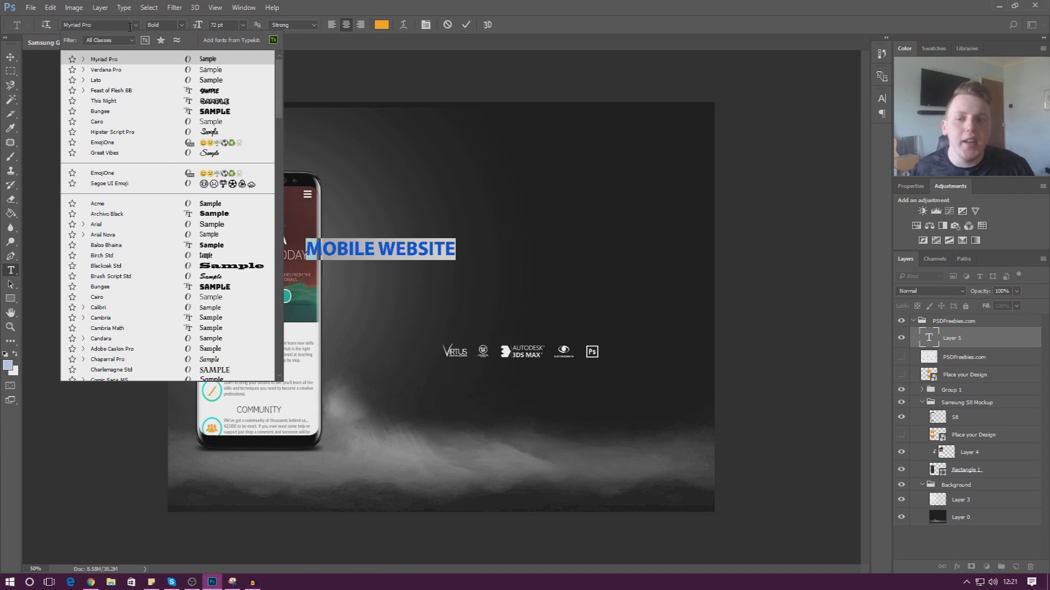
left_click(106, 69)
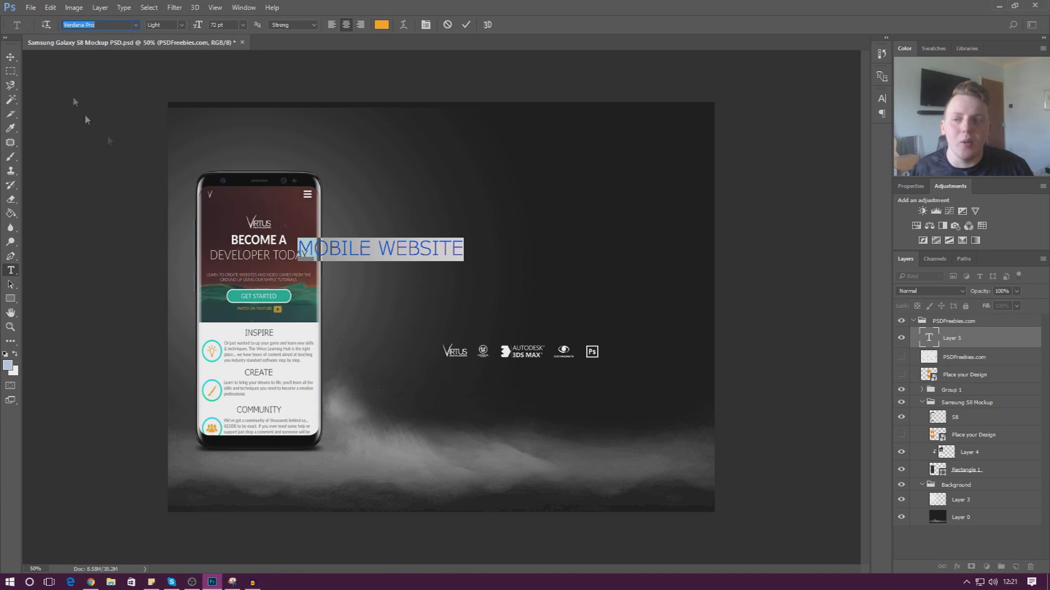
Cycle the MOBILE WEBSITE text through other fonts, including Lato, Archivo Black and Blackoak Std.
type("Lato")
key("Up")
key("Up")
key("Up")
key("Up")
key("Down")
key("Down")
key("Down")
key("Down")
key("Up")
key("Up")
key("Up")
key("Up")
key("Up")
key("Up")
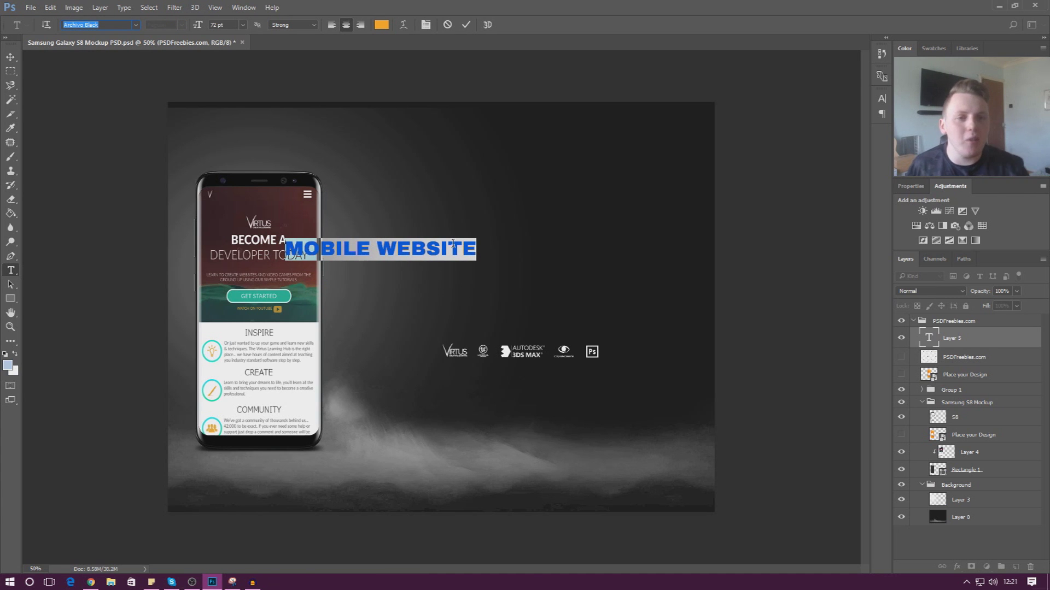
type("Lato")
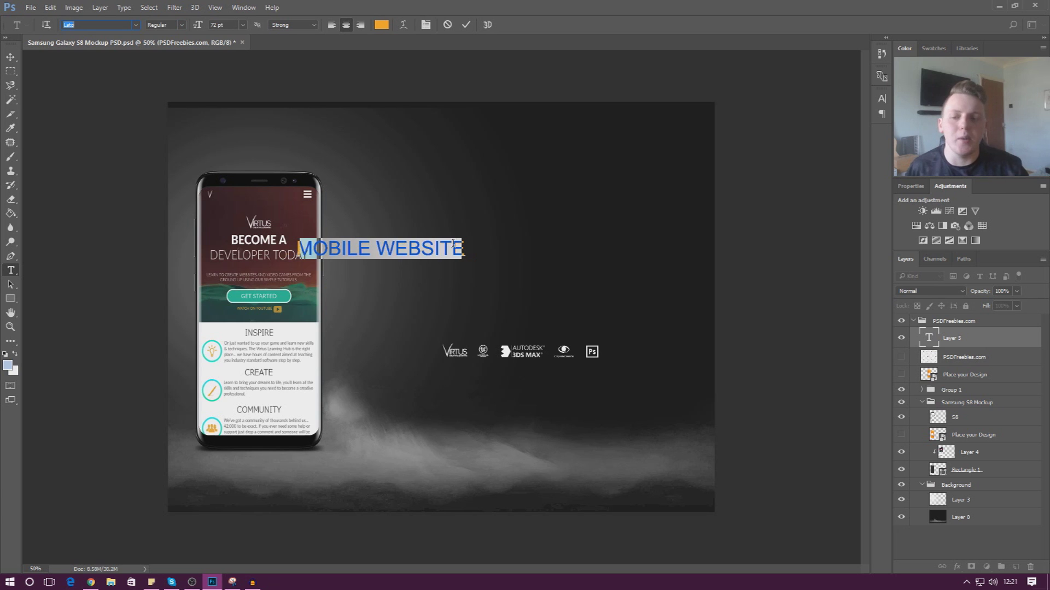
type("Blackoak")
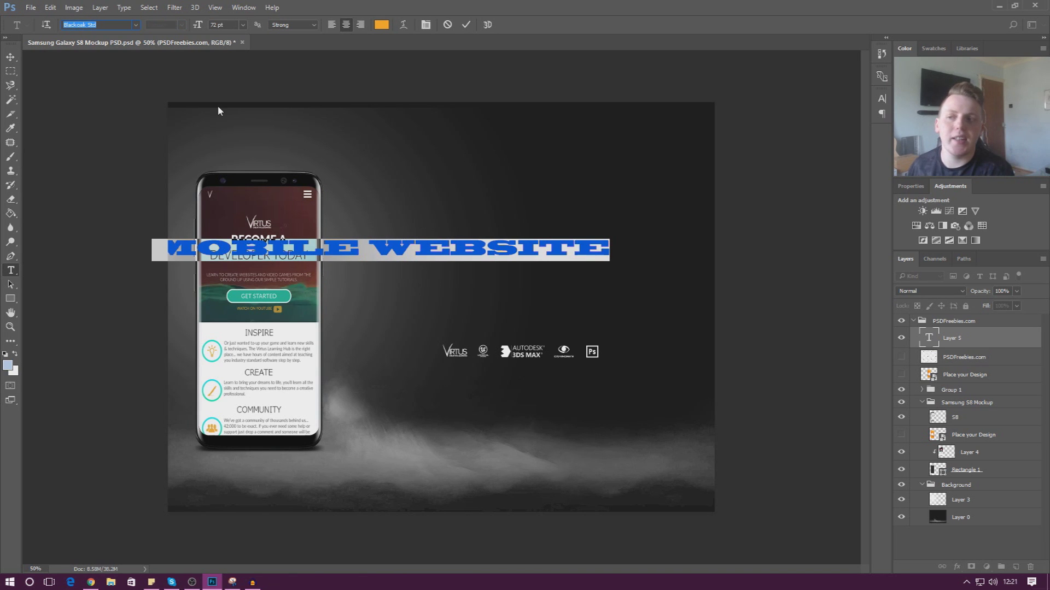
Set the MOBILE WEBSITE text's font to Myriad Pro, trying the Semibold style before choosing Bold.
type("MYR")
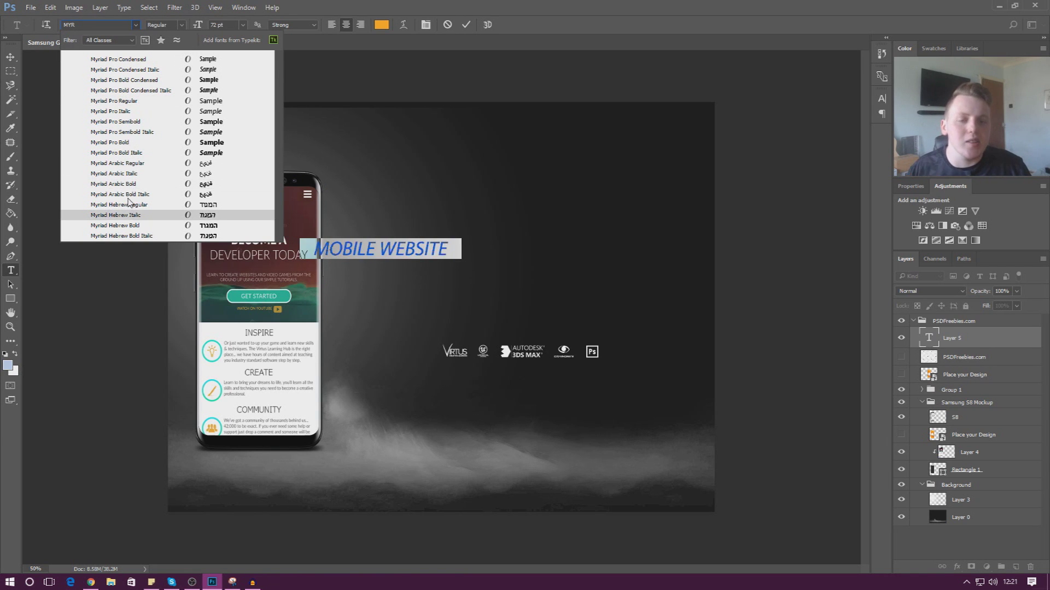
left_click(164, 101)
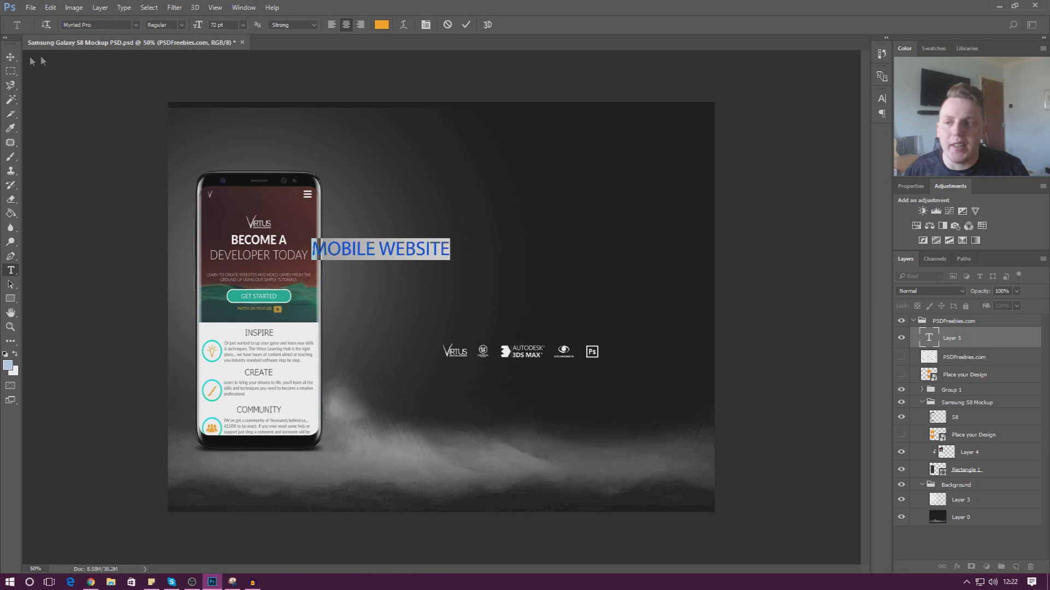
left_click(177, 24)
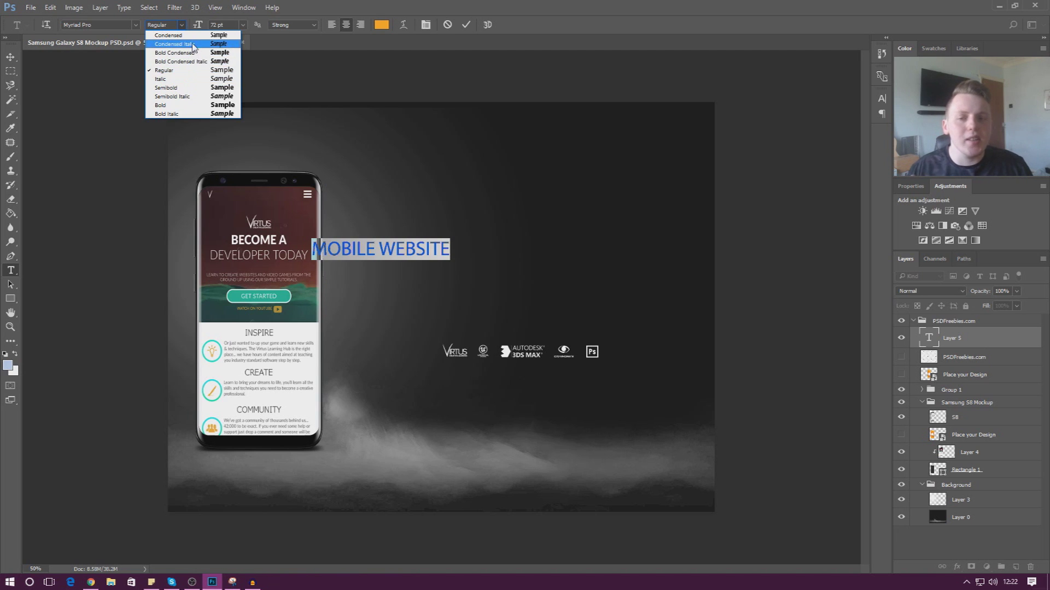
left_click(186, 88)
left_click(184, 28)
left_click(175, 102)
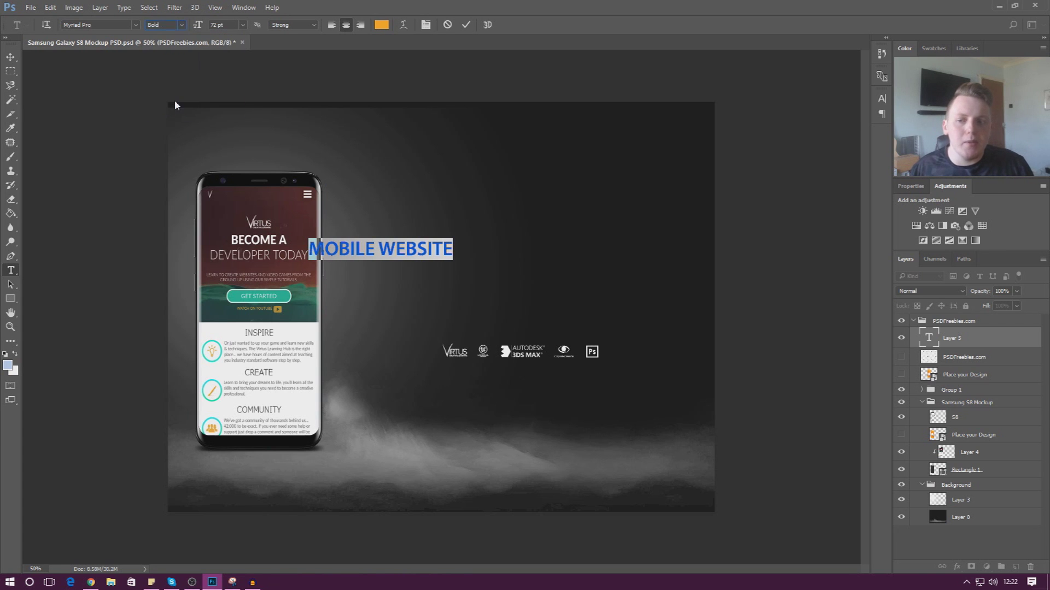
Try the Italic style on the MOBILE WEBSITE text before restoring Bold.
left_click(183, 25)
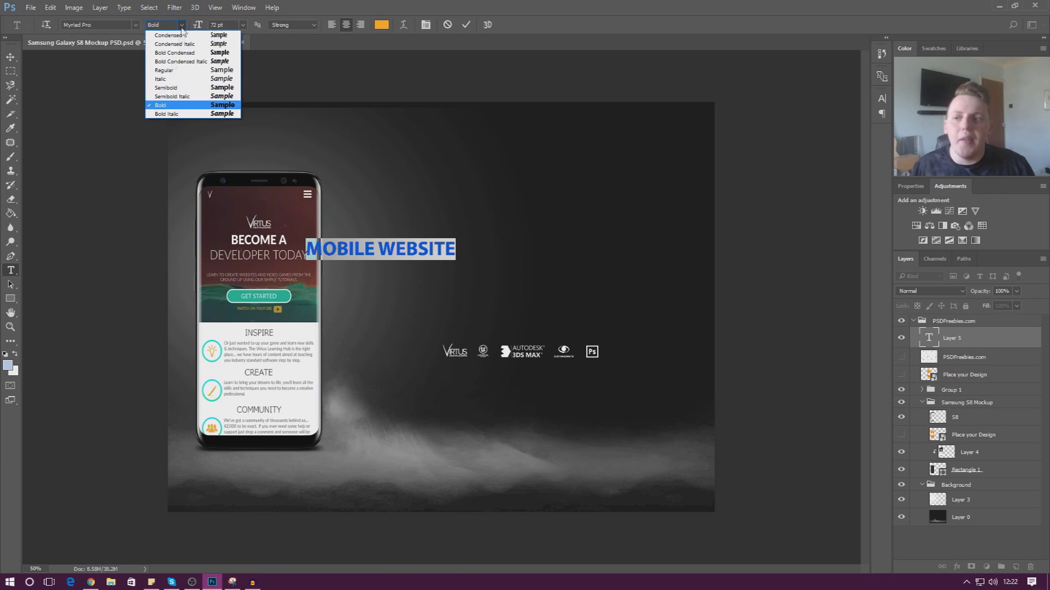
left_click(175, 79)
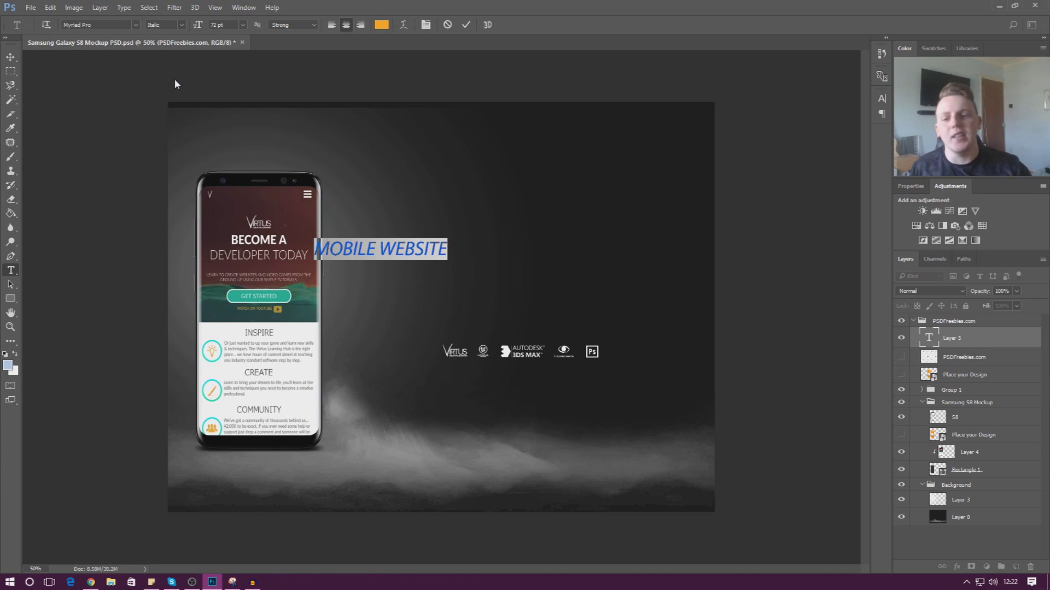
left_click(181, 25)
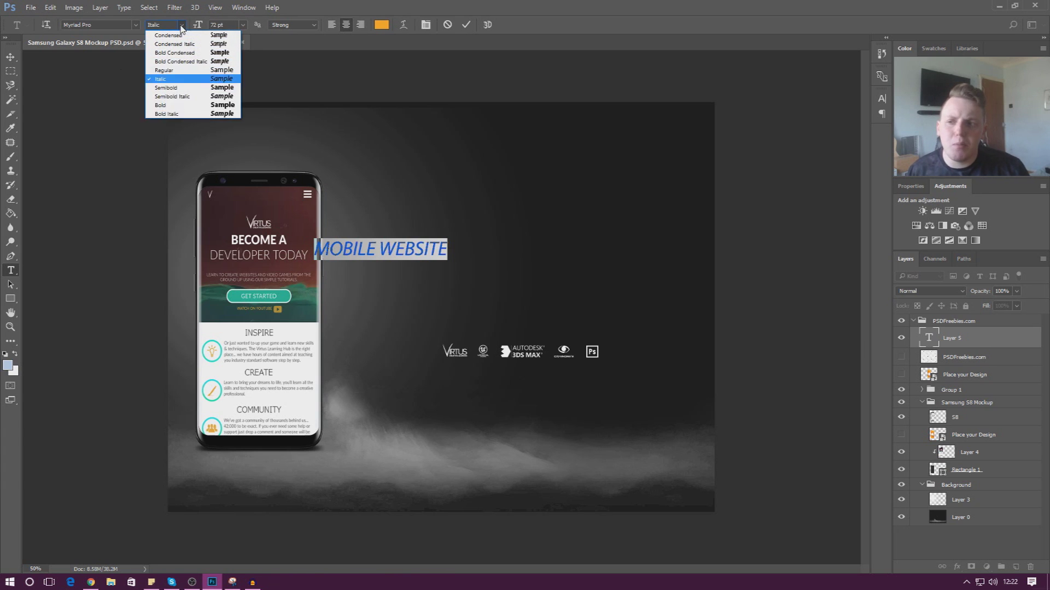
left_click(167, 107)
Check the reference design in Snipping Tool and set the MOBILE WEBSITE text size to 130 pt after trying 120 pt.
left_click(232, 583)
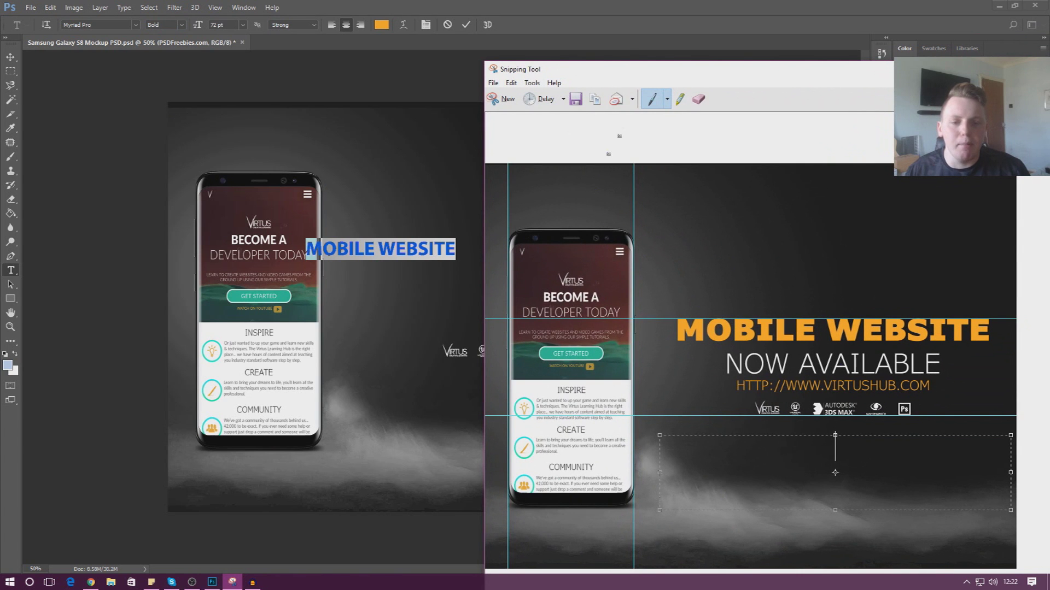
left_click(1000, 69)
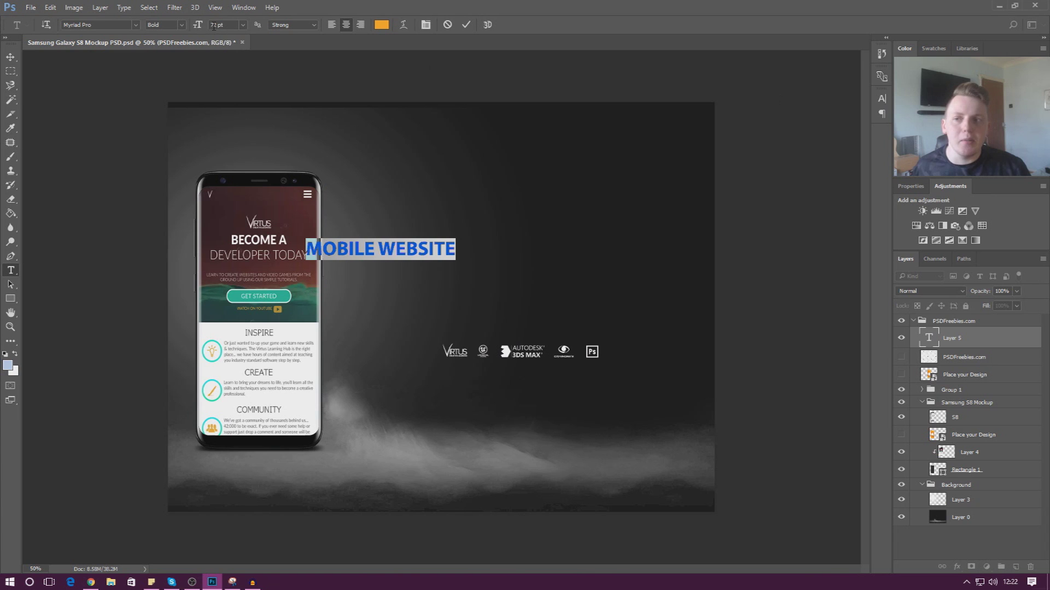
type("12")
key("Return")
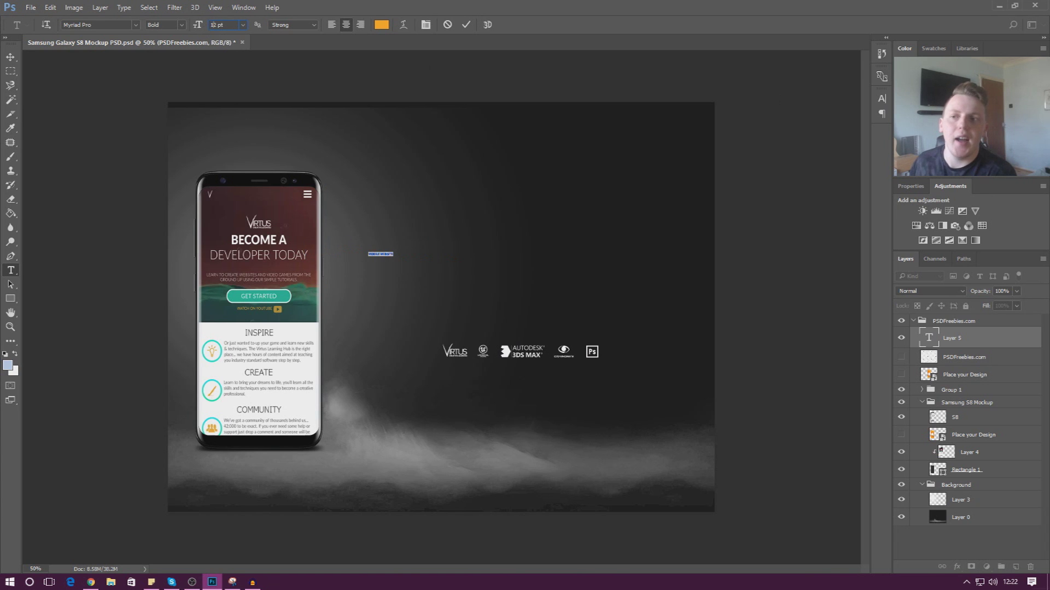
type("120")
key("Return")
type("130")
key("Return")
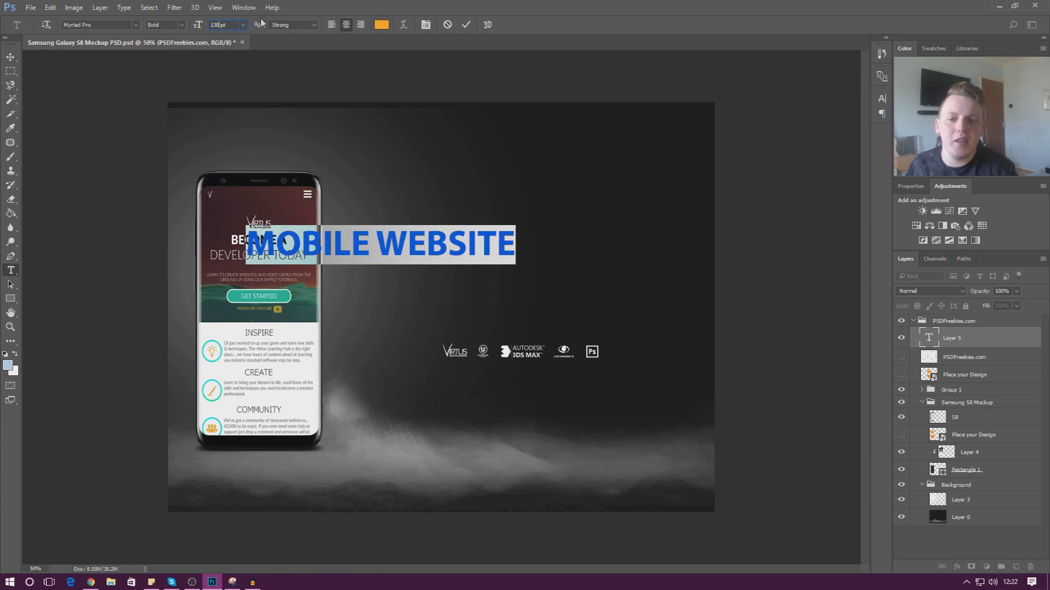
Move the MOBILE WEBSITE heading into the empty area beside the phone, above the row of logos.
left_click(10, 56)
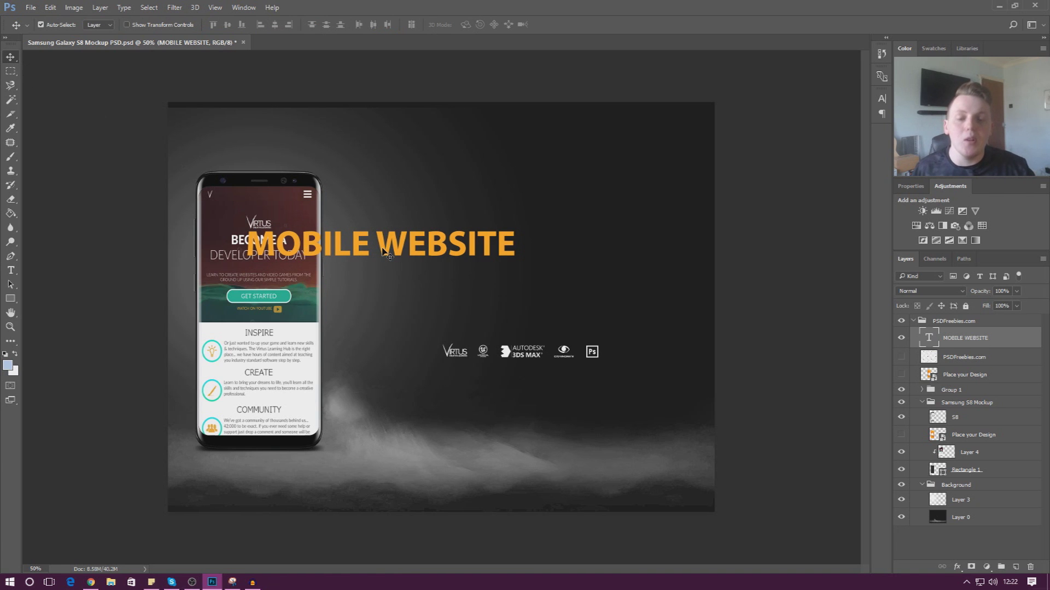
left_click_drag(385, 257, 524, 255)
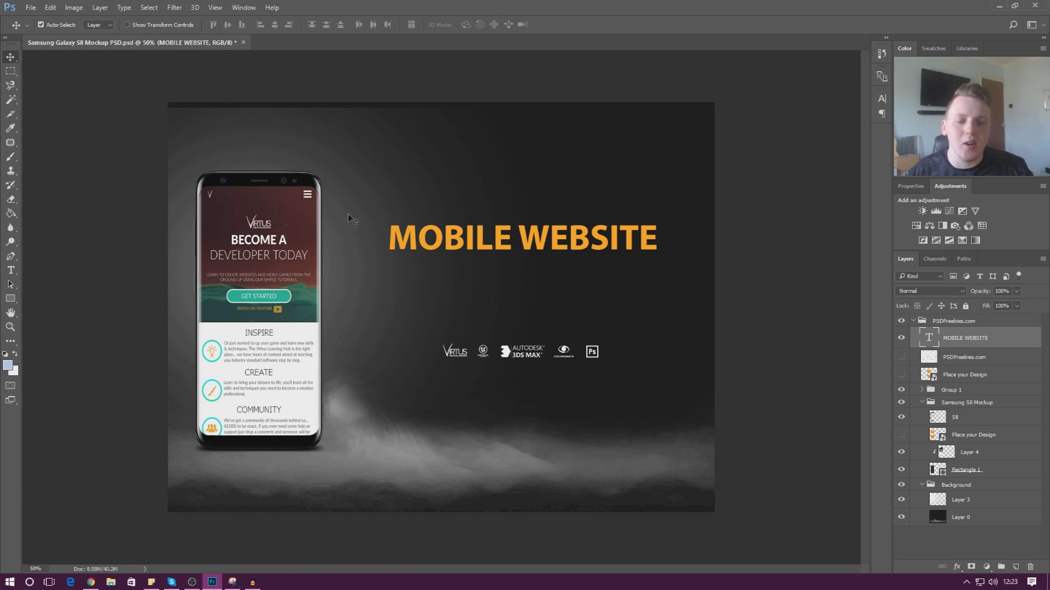
left_click_drag(553, 249, 551, 237)
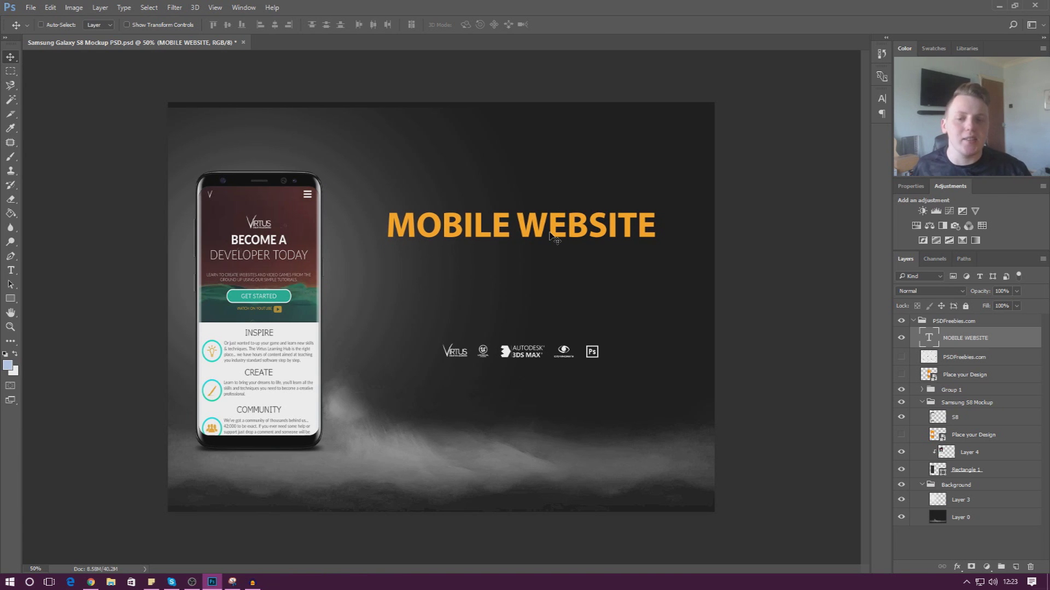
Try scaling the MOBILE WEBSITE heading down slightly with Free Transform.
key("ctrl+t")
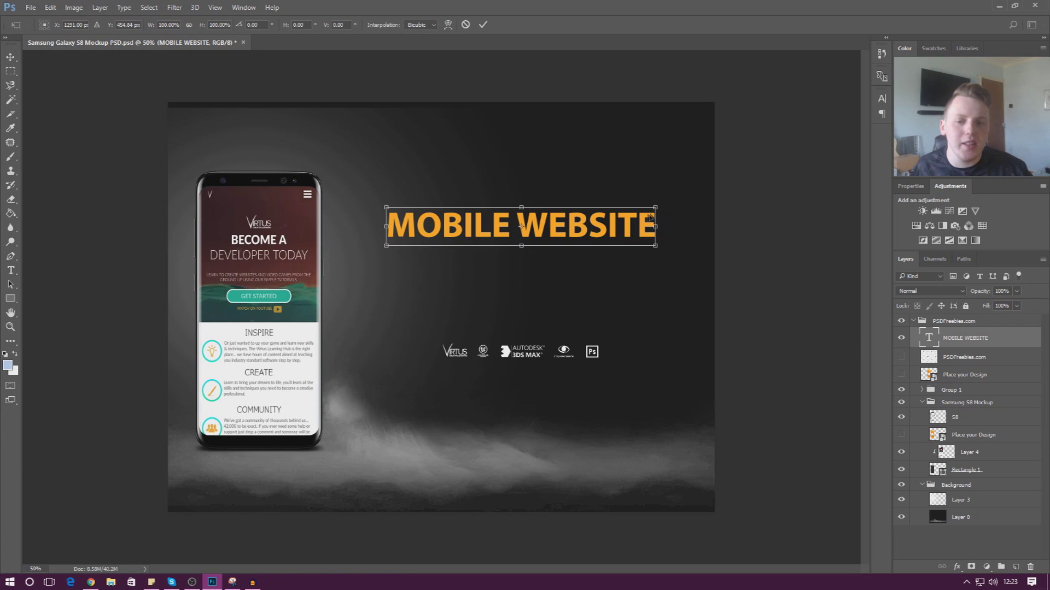
left_click_drag(656, 206, 635, 209)
key("Return")
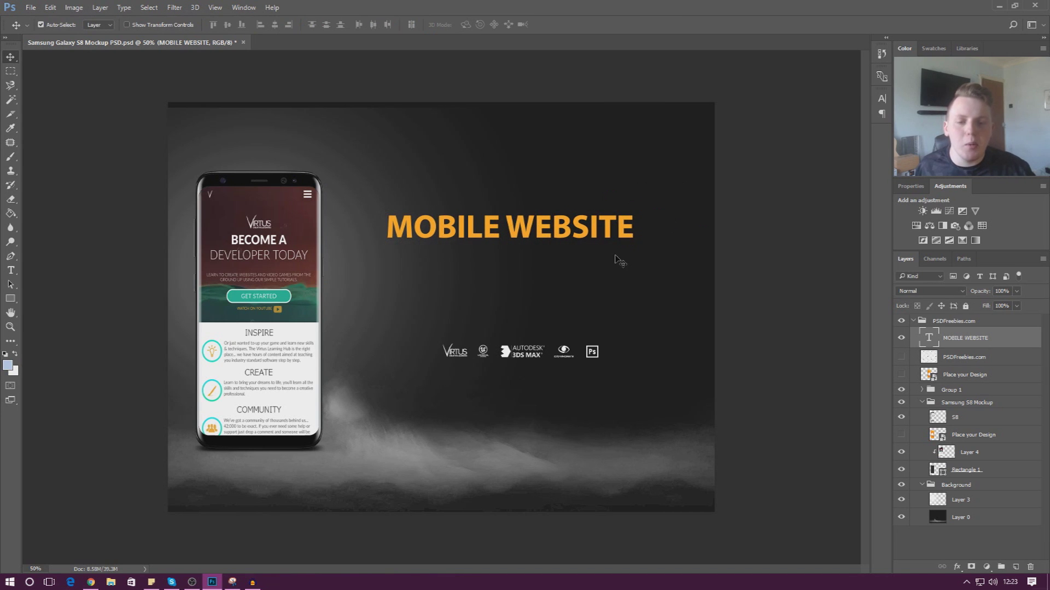
Try rotating the MOBILE WEBSITE heading about 8° clockwise with Free Transform, and undo the rotation.
key("ctrl+t")
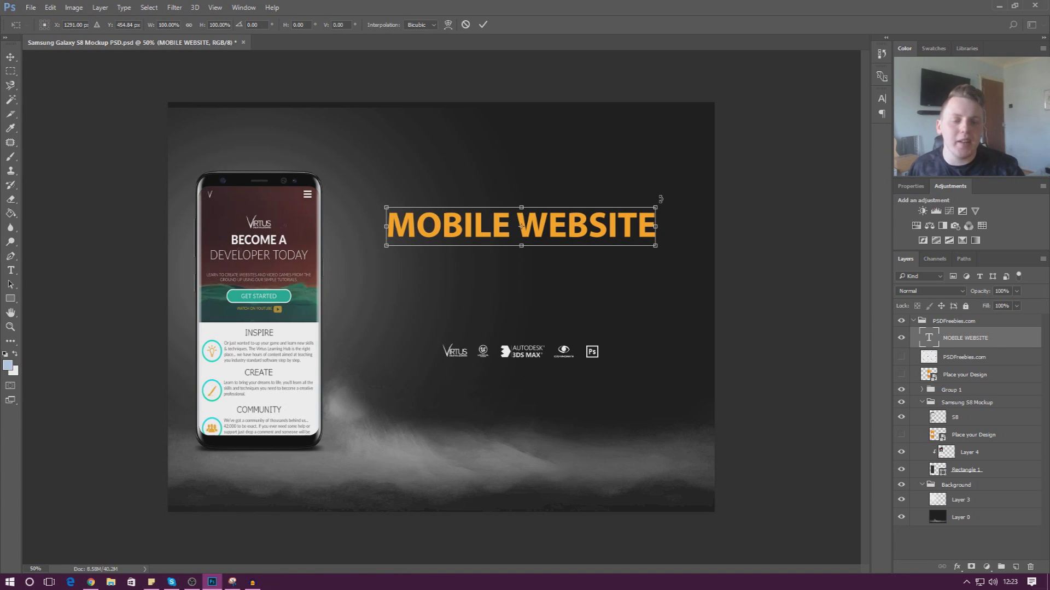
left_click_drag(660, 199, 658, 221)
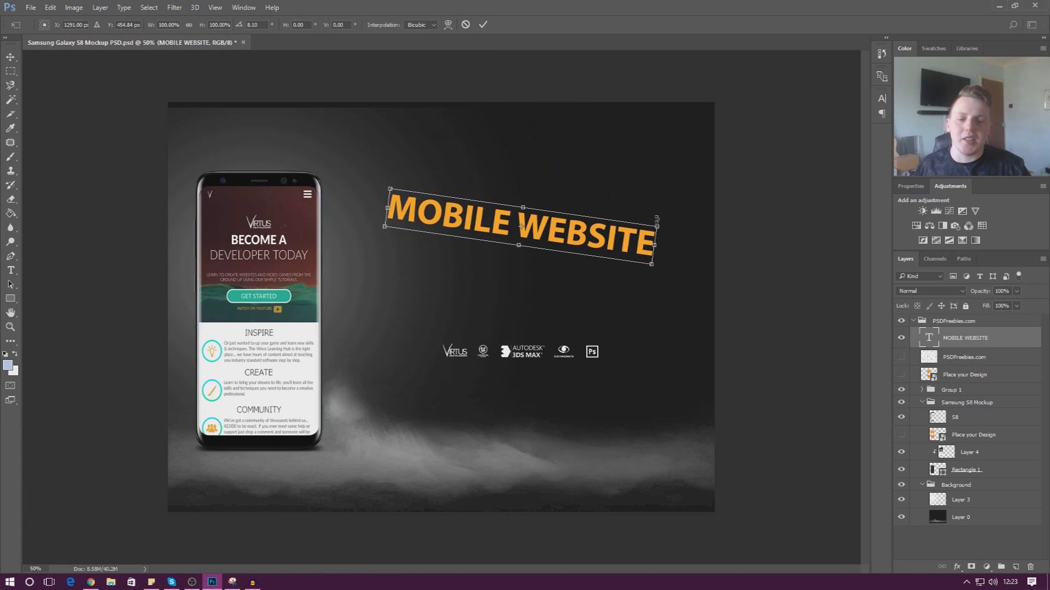
key("Return")
key("ctrl+z")
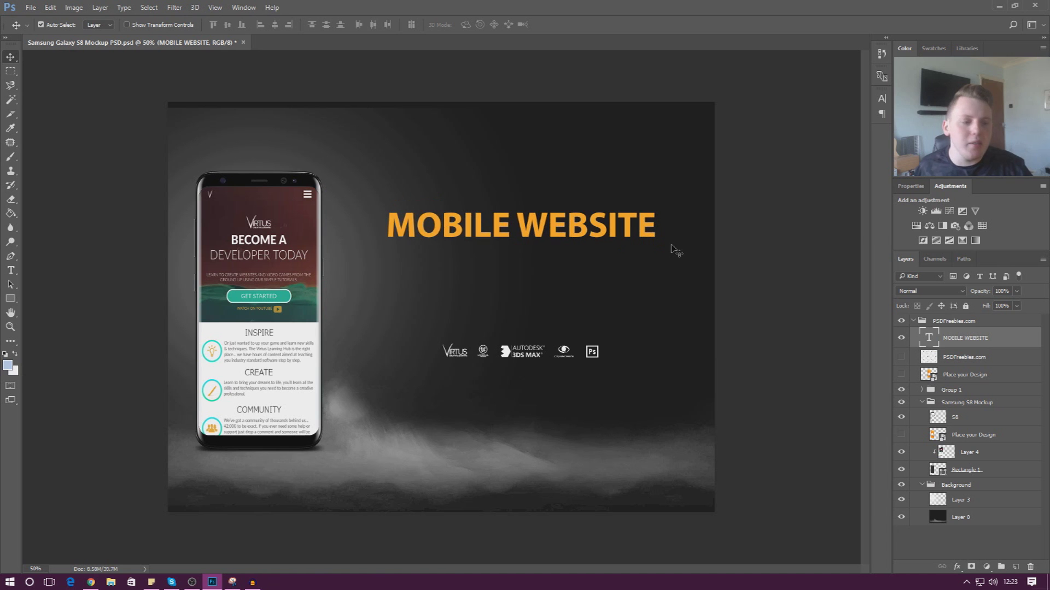
Check the reference design in Snipping Tool and add a new text line reading NOW AVAIALBLE below the MOBILE WEBSITE heading.
left_click(11, 270)
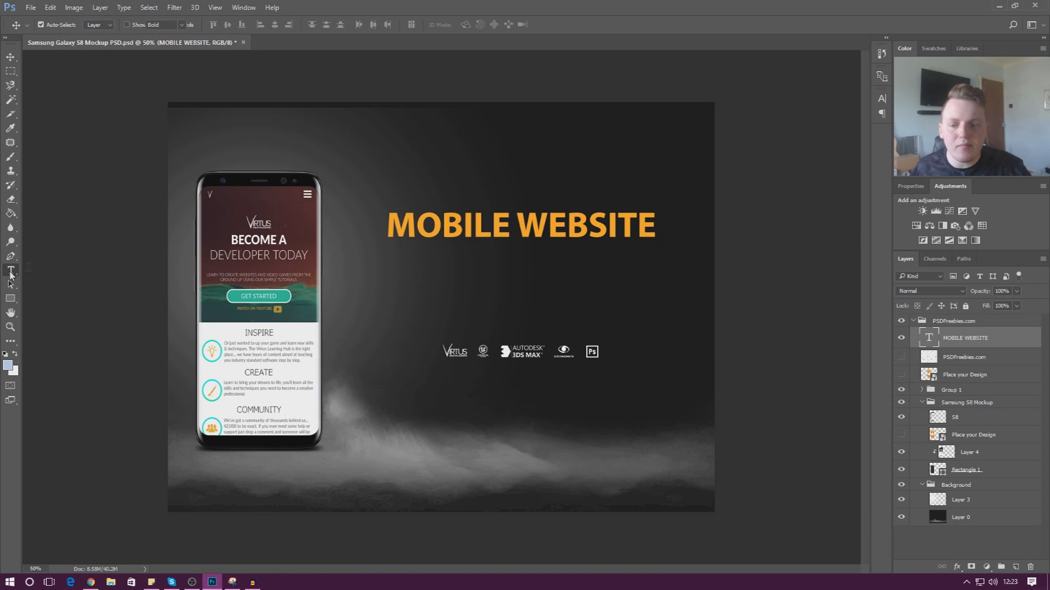
key("alt+Tab")
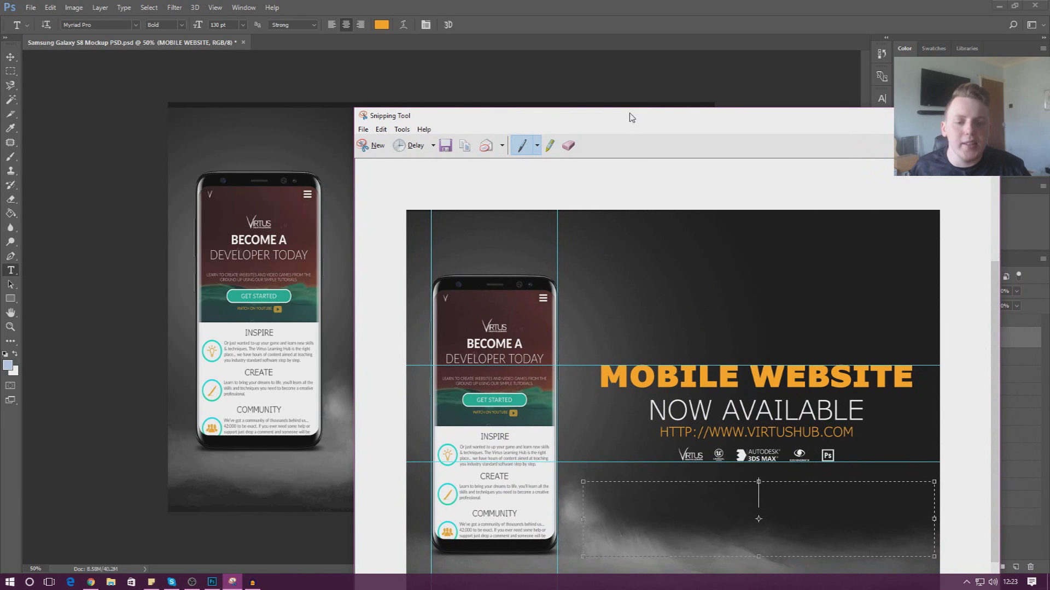
key("alt+Tab")
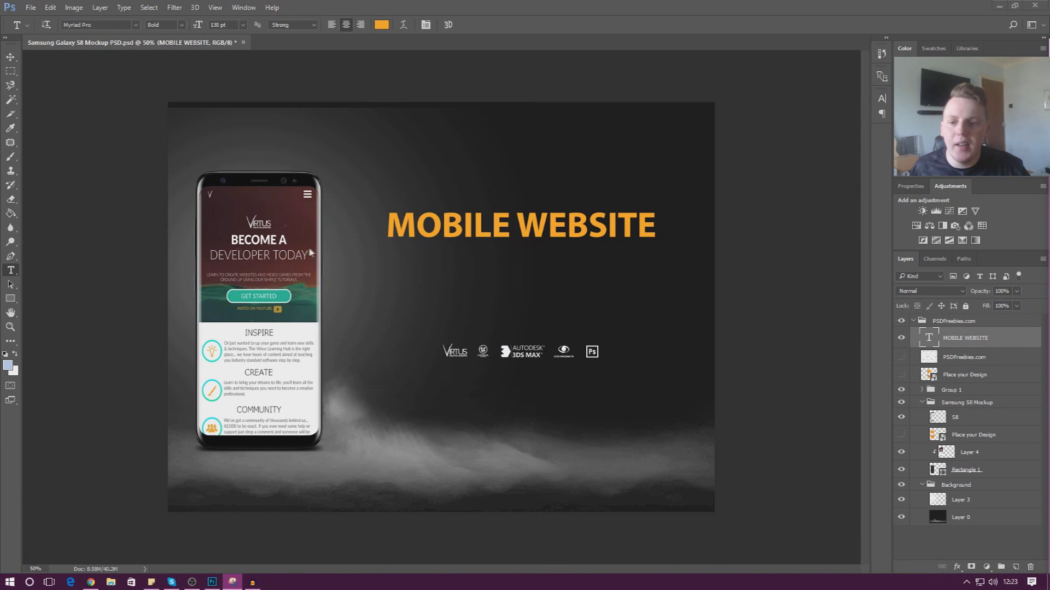
left_click(429, 267)
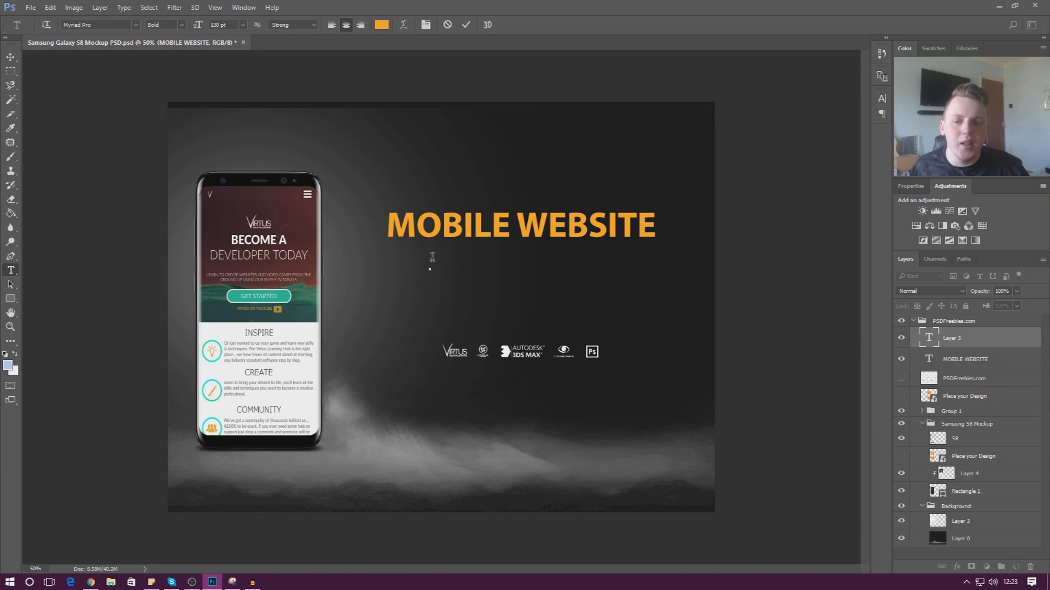
type("n")
key("BackSpace")
type("now")
key("BackSpace")
key("BackSpace")
key("BackSpace")
key("BackSpace")
type("NOW AVAIALBLE")
Check the reference design again and set the whole NOW AVAIALBLE text's colour to white, ffffff.
key("ctrl+a")
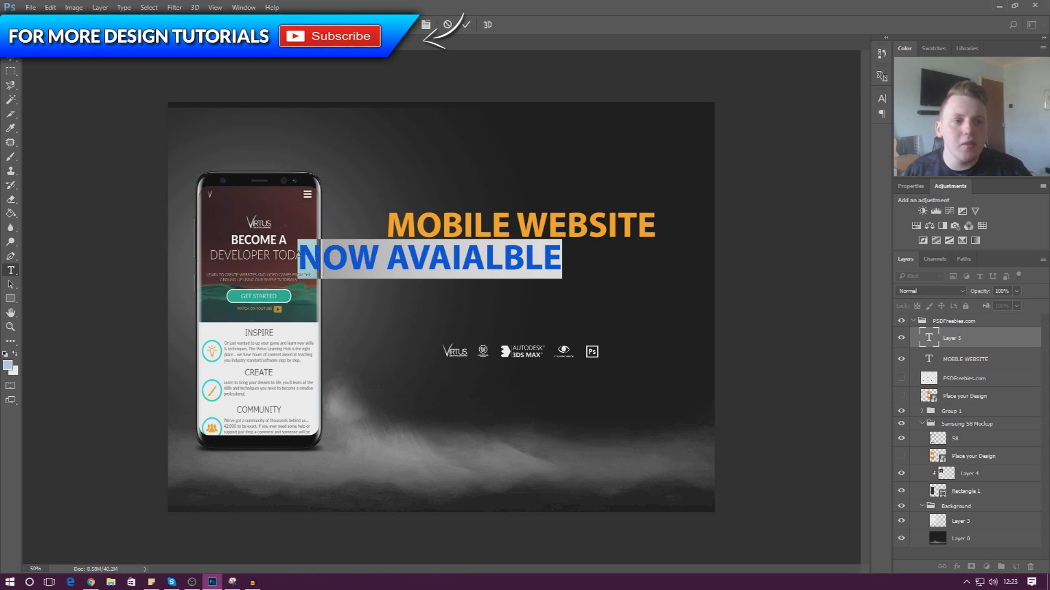
left_click(232, 583)
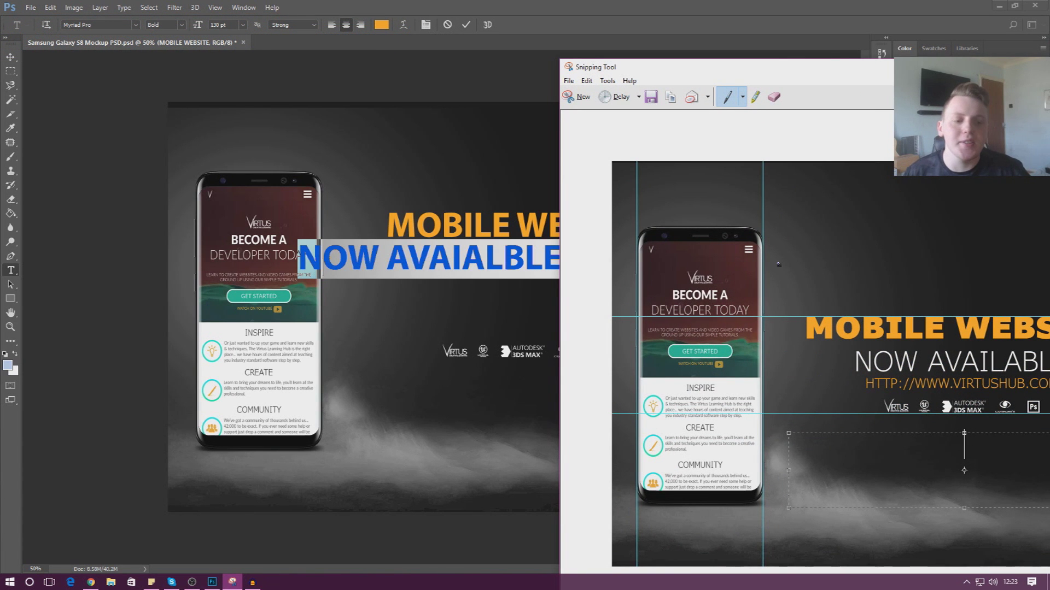
key("super+Down")
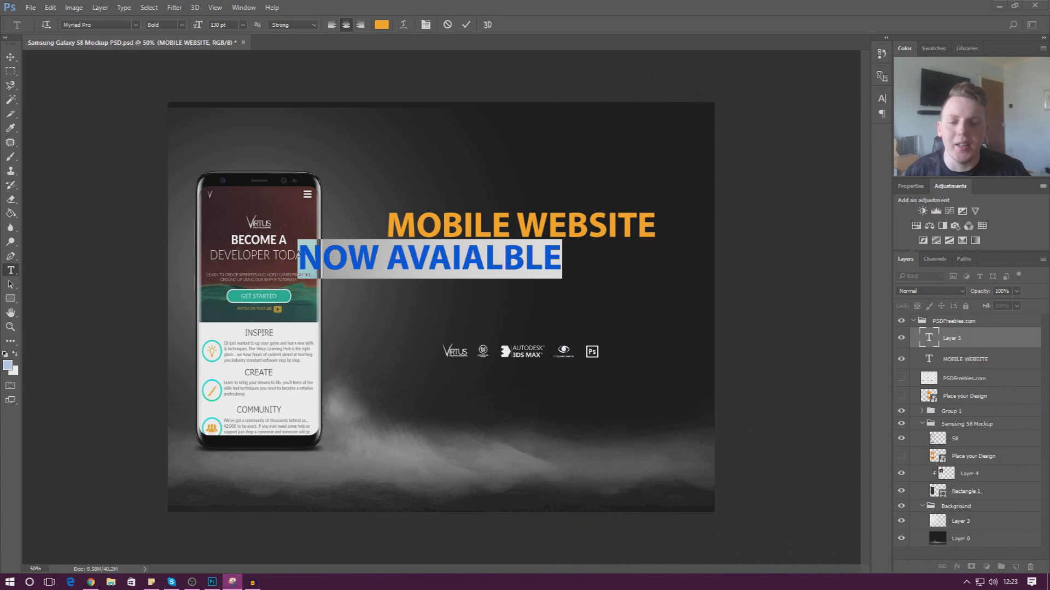
left_click(381, 25)
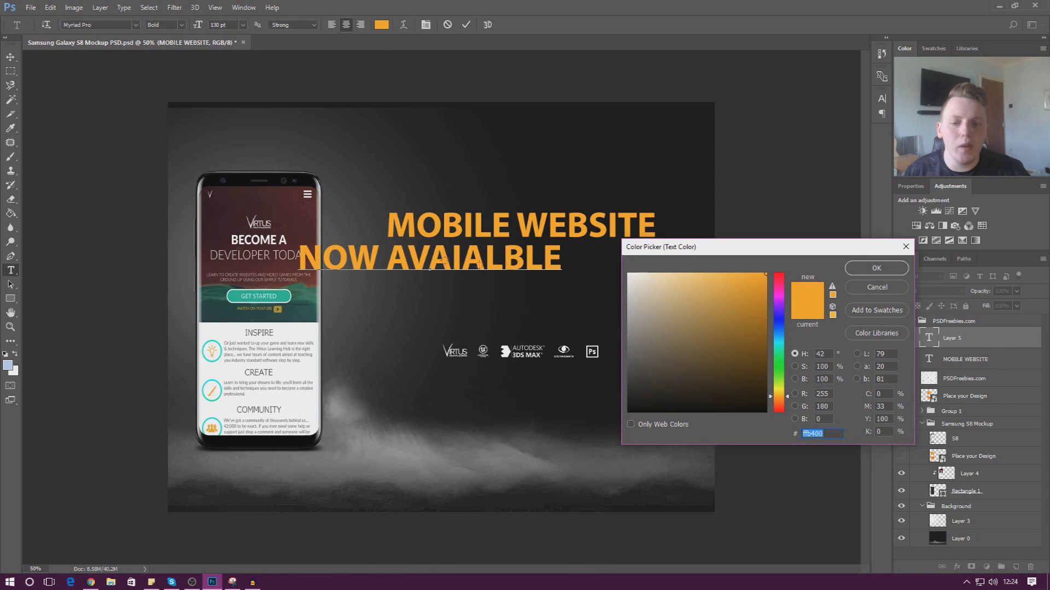
left_click_drag(654, 246, 625, 179)
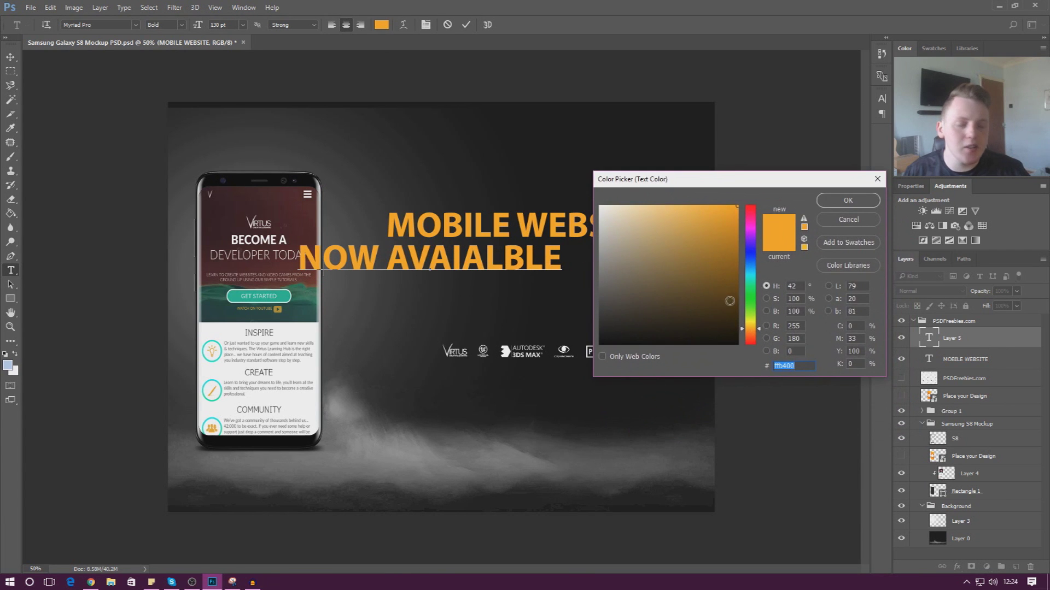
type("dedede")
type("ffffff")
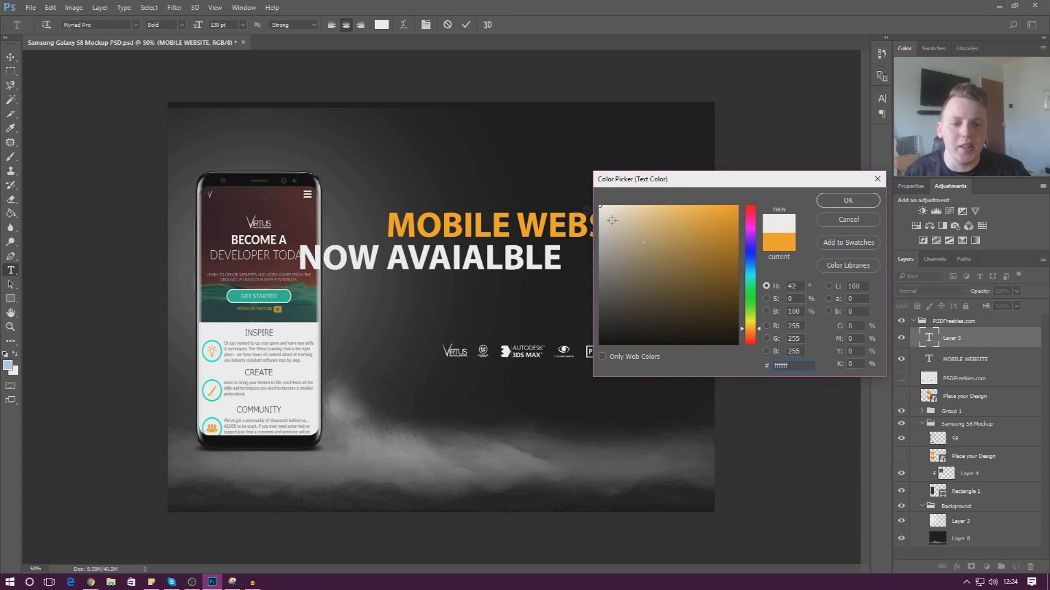
Try other colours on the NOW AVAIALBLE text: bright blue, the phone screen's dark red and the GET STARTED button's teal.
left_click(743, 255)
left_click(737, 206)
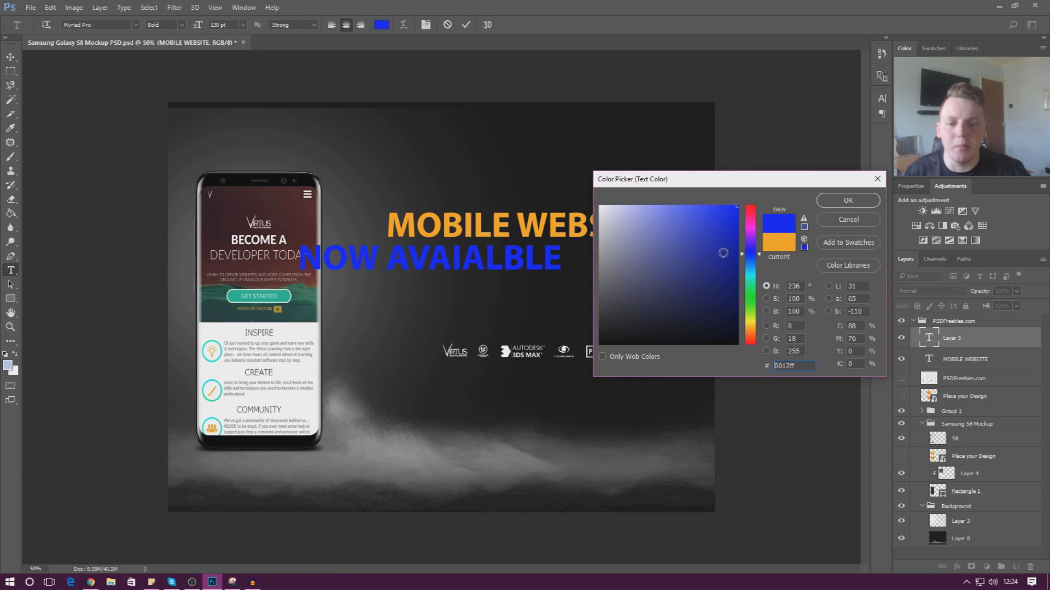
mouse_move(759, 185)
left_mouse_down()
mouse_move(728, 193)
mouse_move(749, 188)
left_mouse_up()
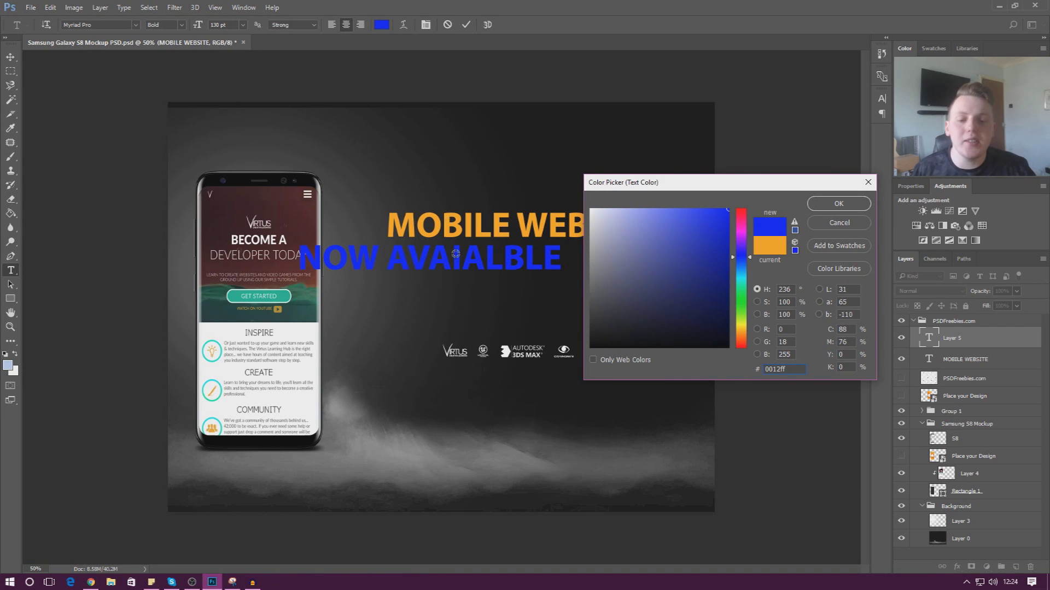
left_click(299, 257)
left_click(288, 262)
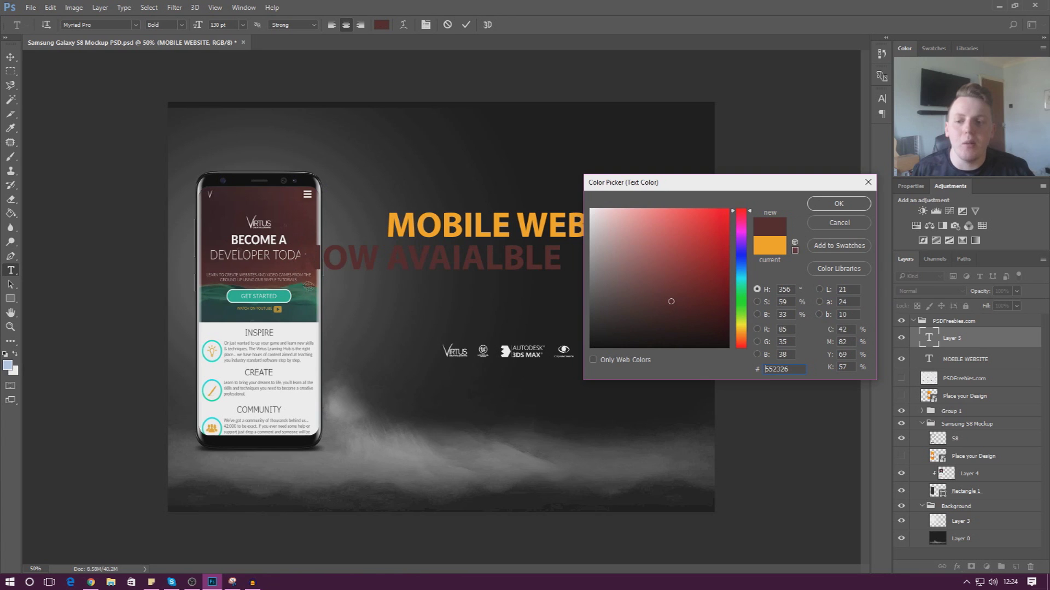
left_click(283, 297)
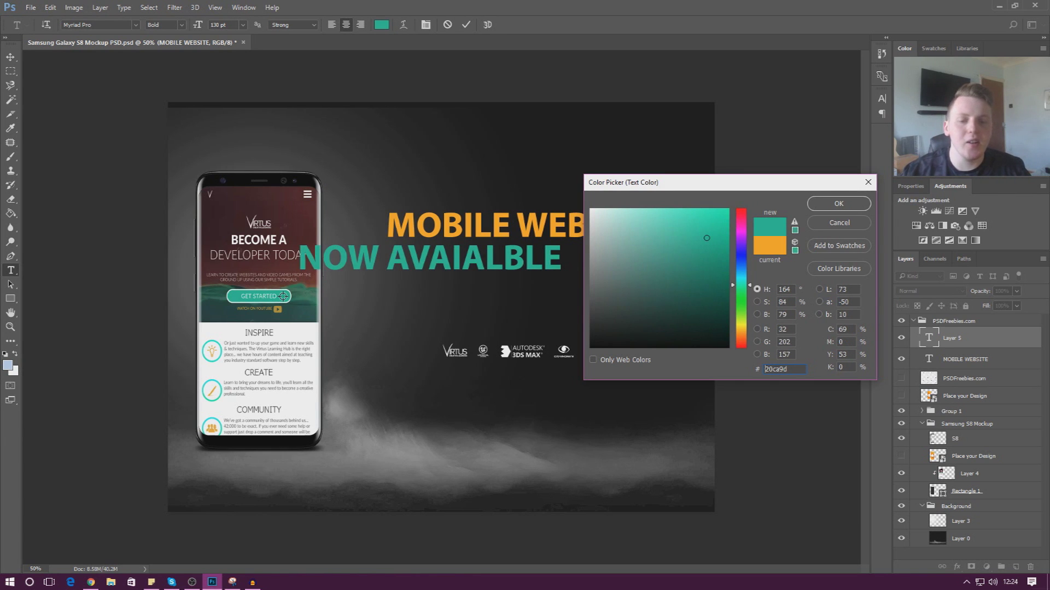
Return the NOW AVAIALBLE text's colour to pure white and accept it.
left_click_drag(686, 271, 590, 209)
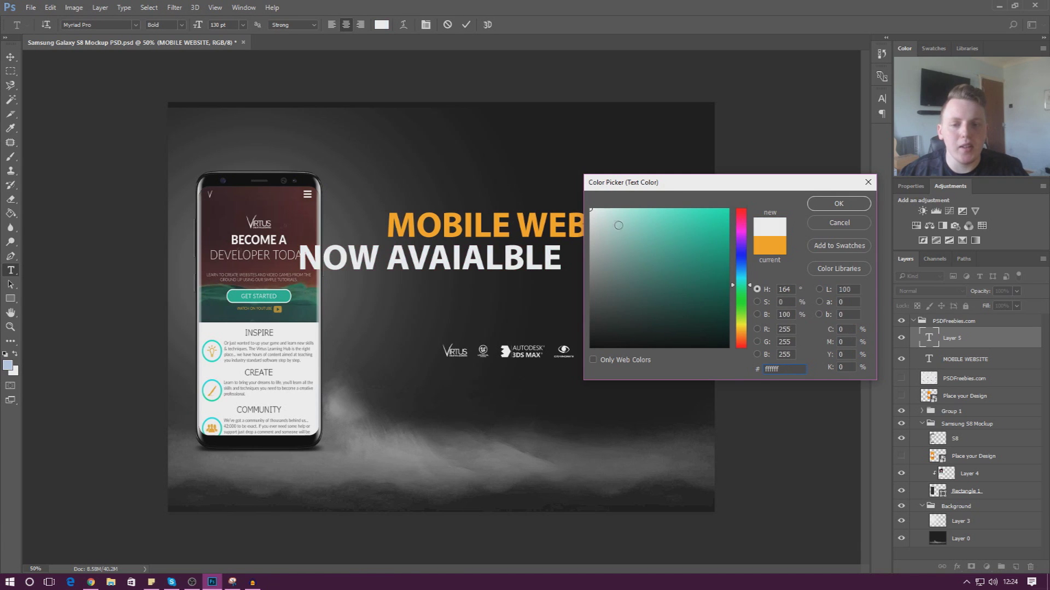
left_click(847, 203)
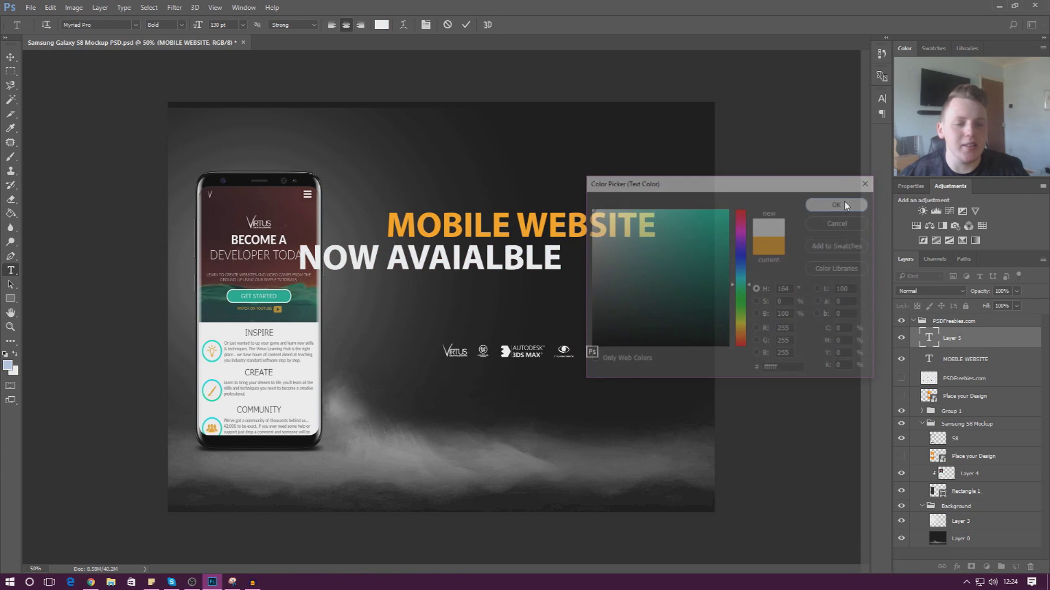
Correct the misspelled second word of the new text line to AVAILABLE.
left_click(455, 267)
key("Right")
key("Right")
key("Right")
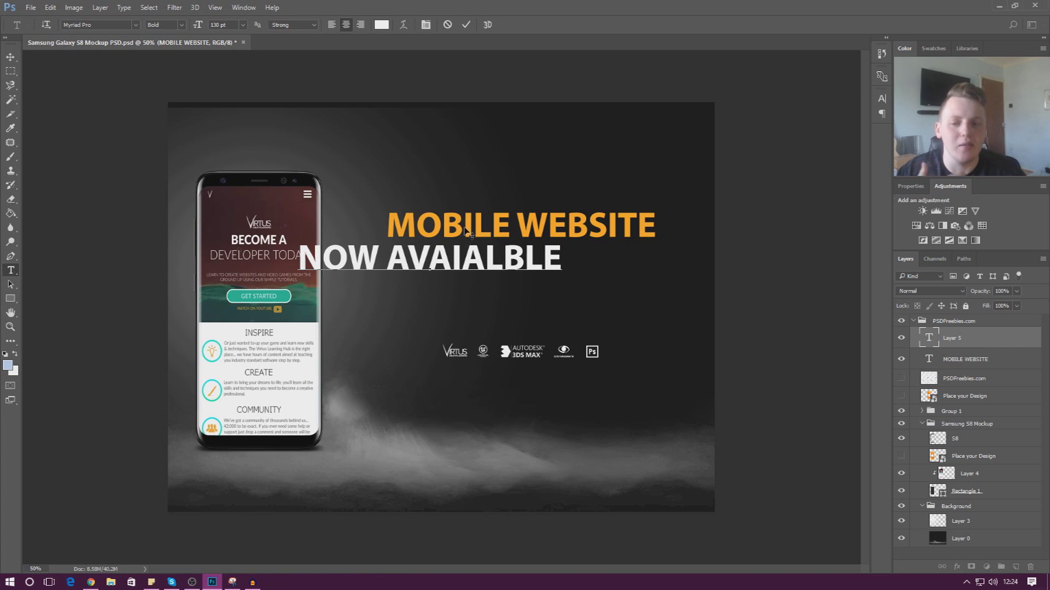
left_click_drag(566, 266, 396, 274)
type("AVAILABLE")
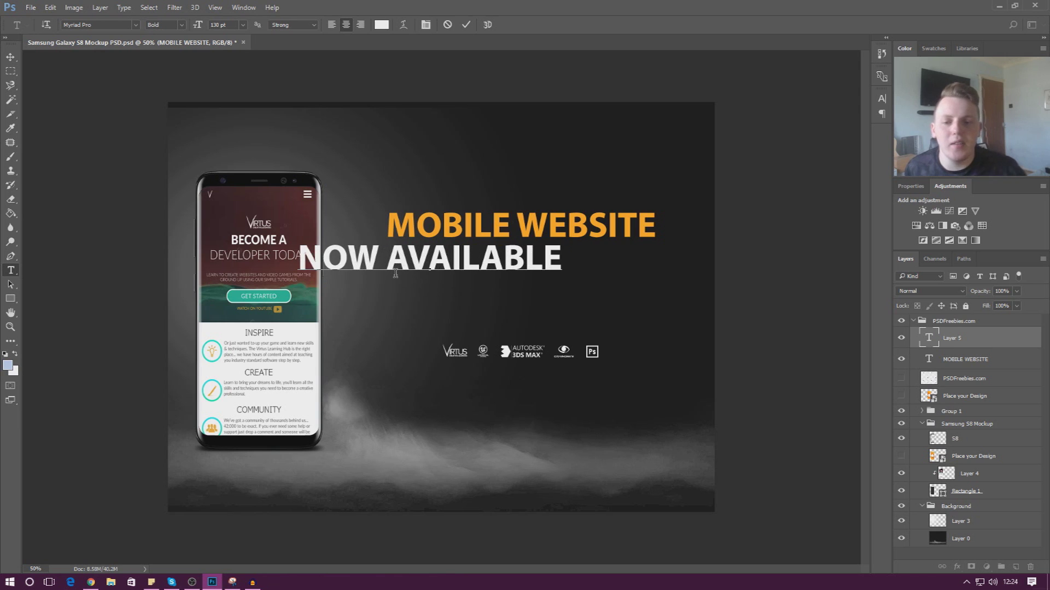
Try the Condensed style of Myriad Pro and the Lato font on the whole NOW AVAILABLE text.
key("ctrl+a")
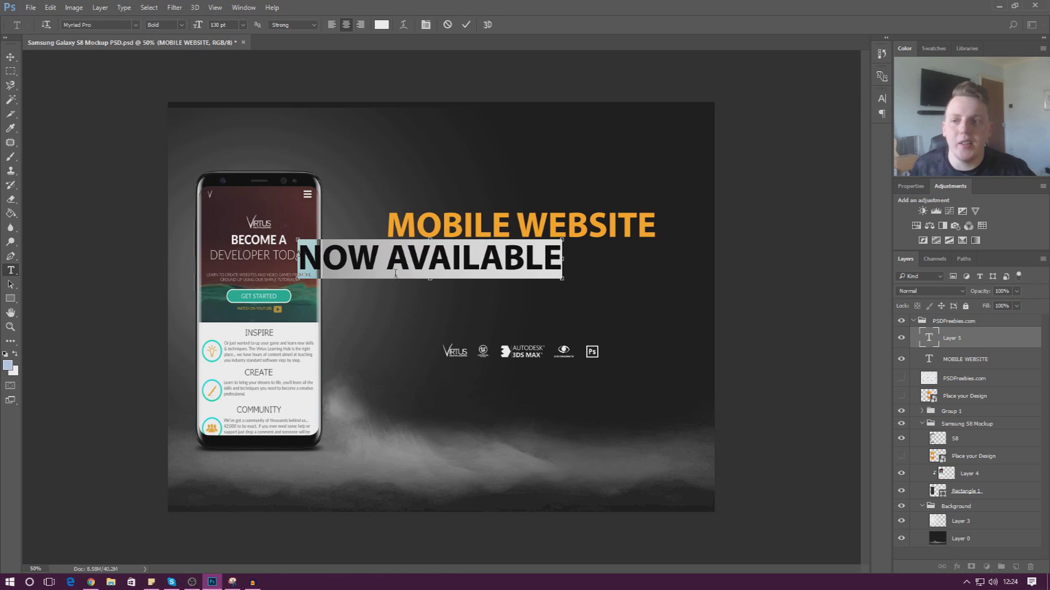
left_click(181, 24)
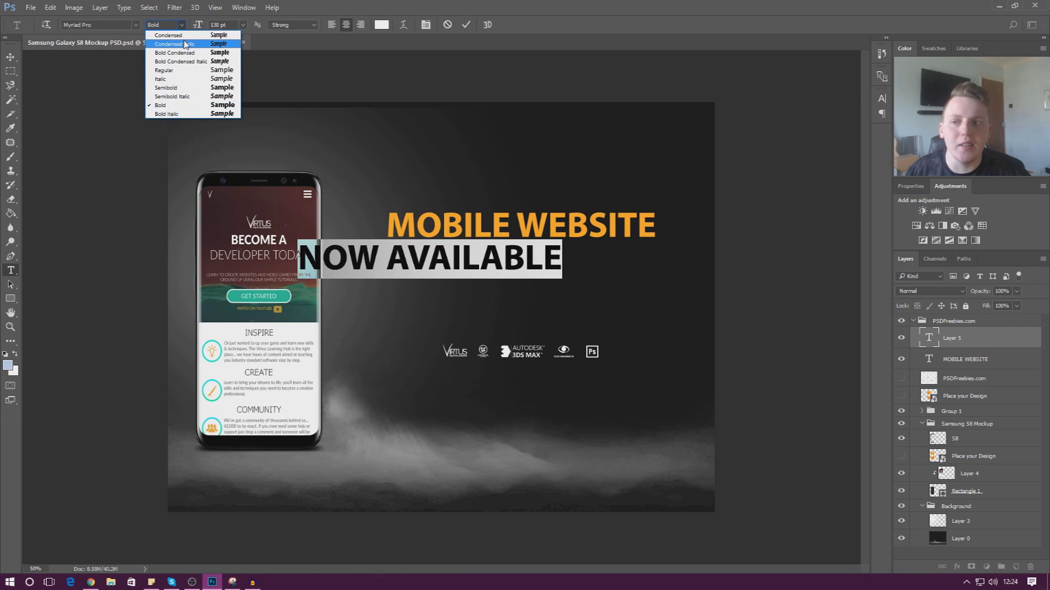
left_click(184, 36)
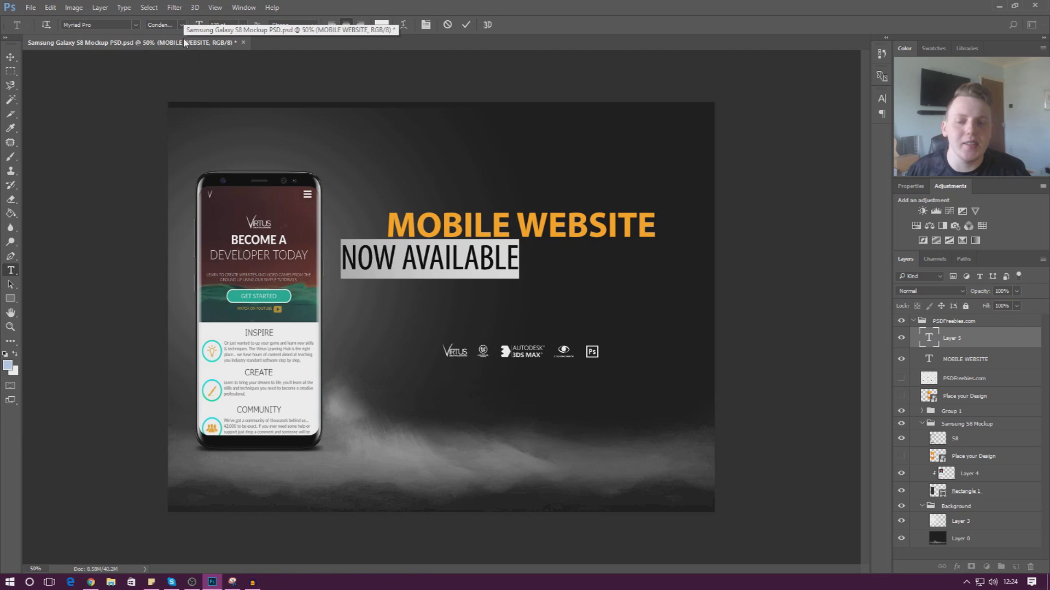
left_click(120, 26)
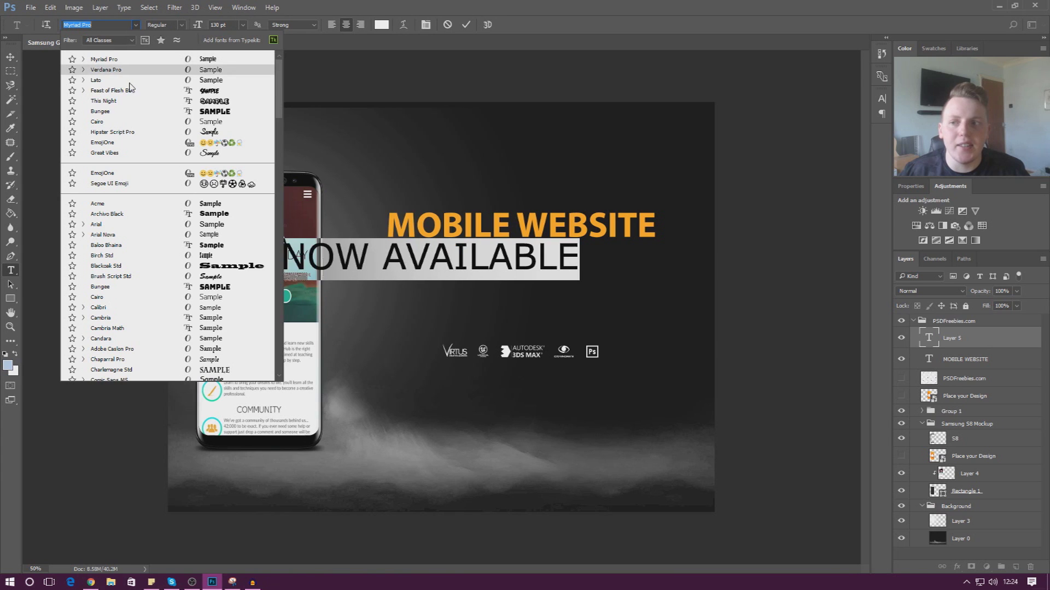
left_click(130, 82)
left_click(180, 26)
Set the NOW AVAILABLE text's font to Verdana Pro in the Cond Light style.
left_click(130, 28)
left_click(130, 27)
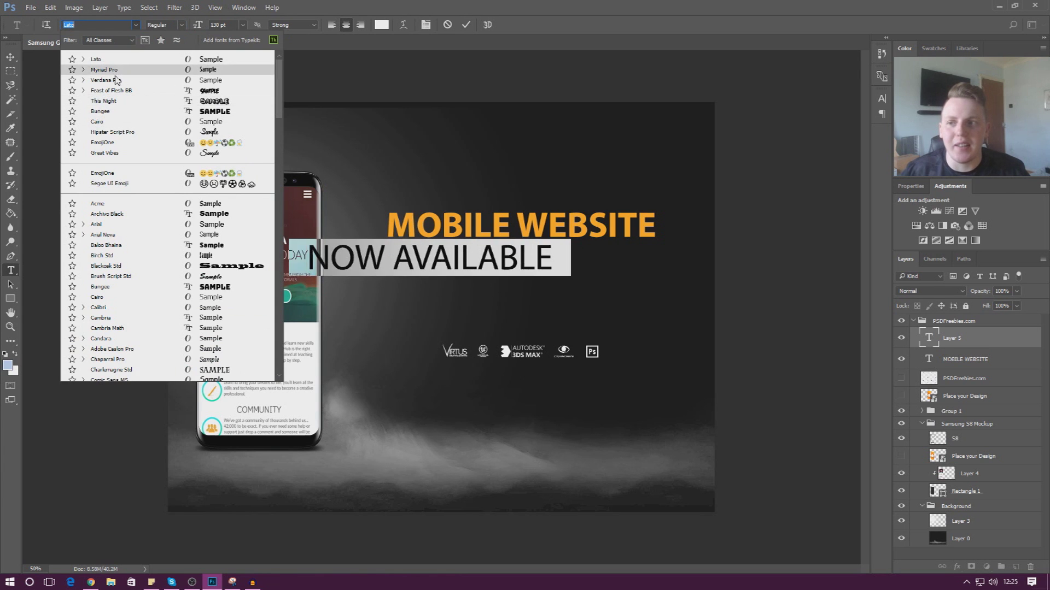
left_click(129, 69)
left_click(181, 25)
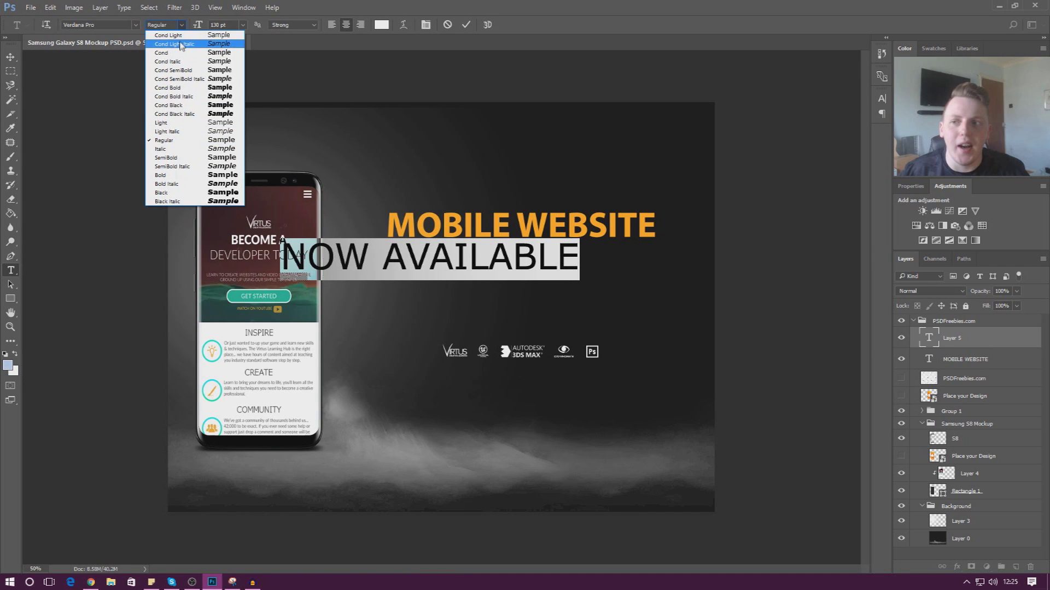
left_click(181, 40)
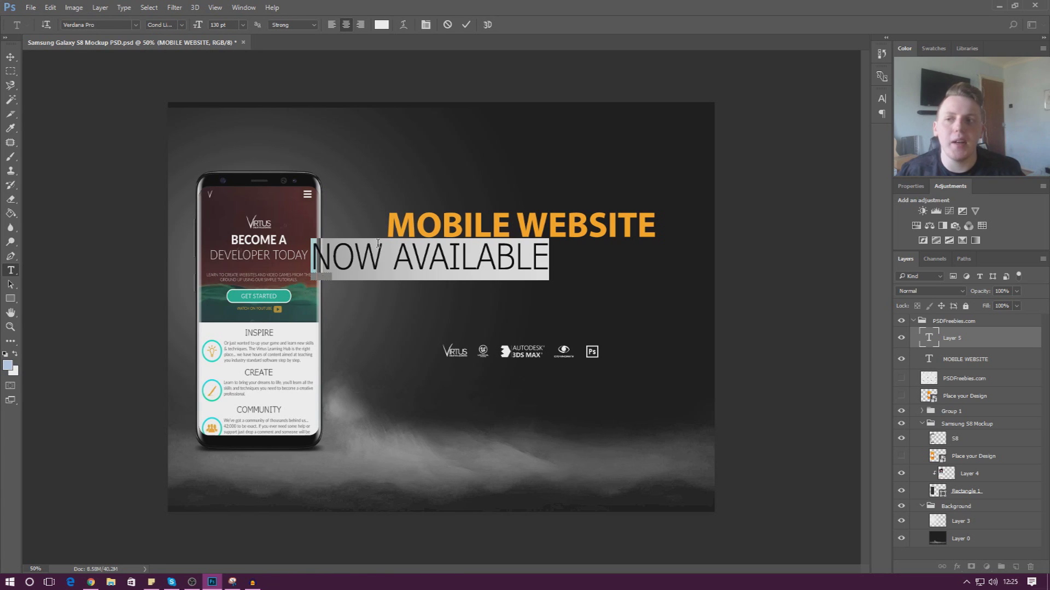
left_click(180, 26)
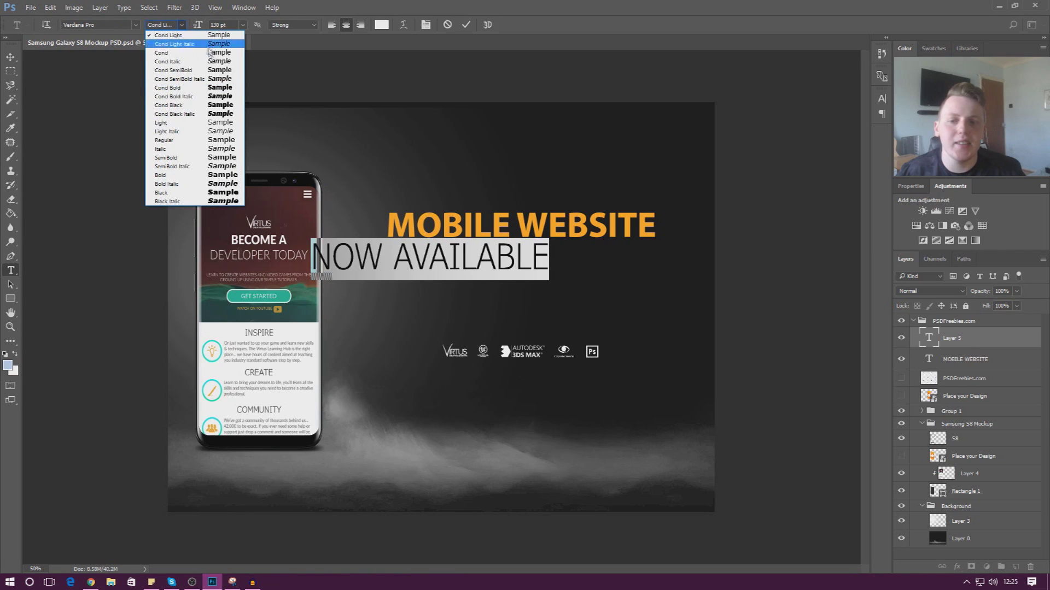
Move the NOW AVAILABLE text to sit centred beneath the MOBILE WEBSITE heading and compare it with the reference design.
left_click(11, 57)
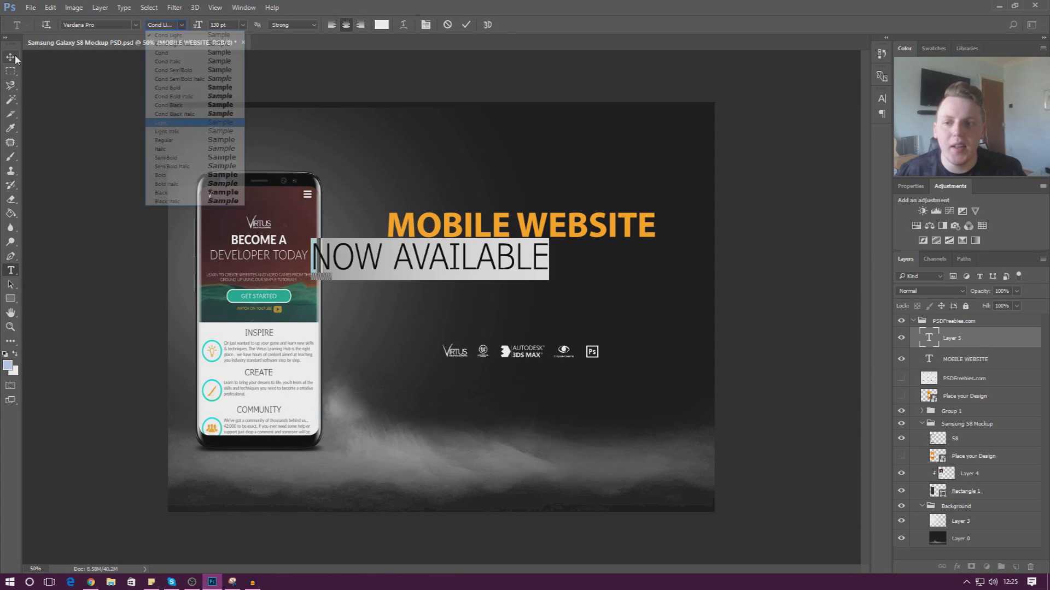
left_click_drag(458, 270, 552, 274)
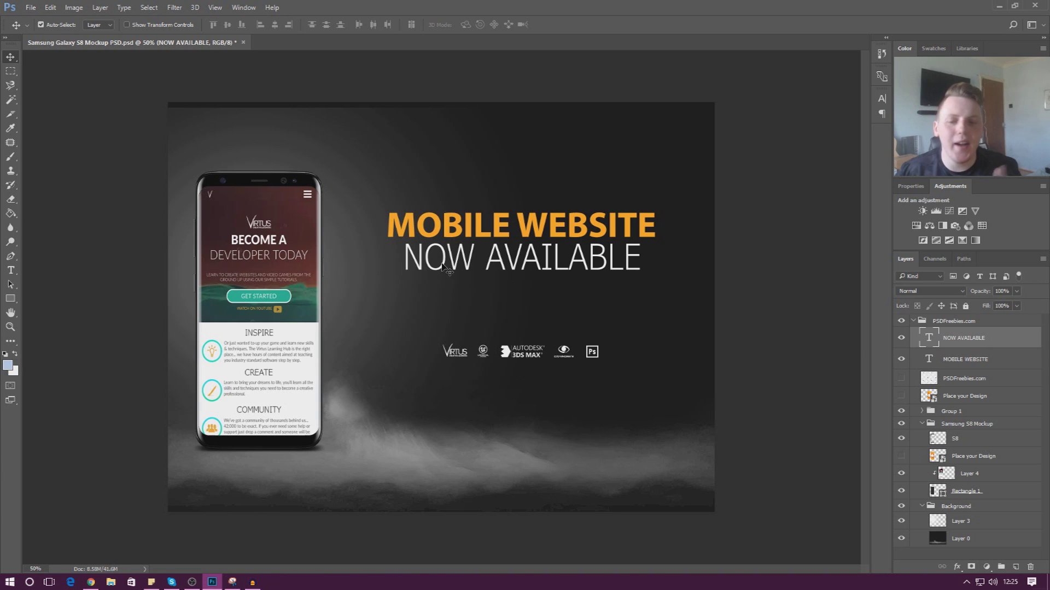
key("alt+Tab")
left_click_drag(686, 66, 686, 65)
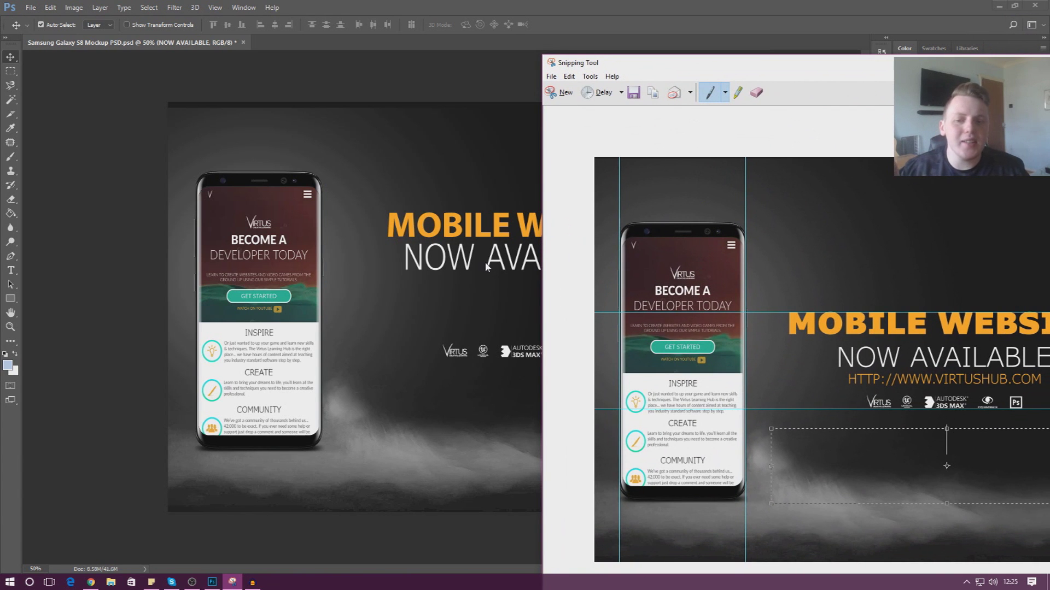
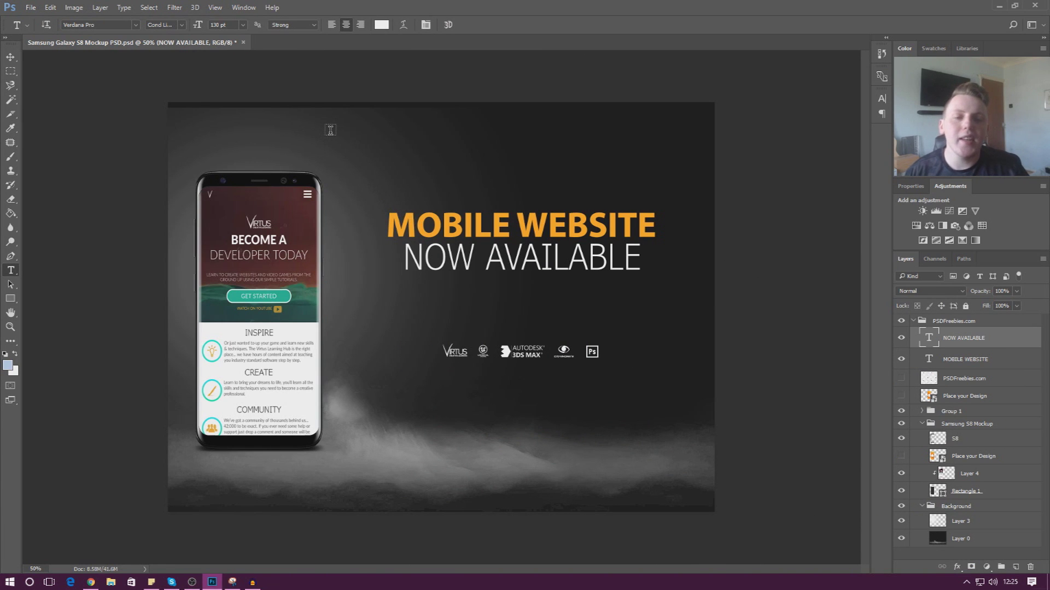
Show the Character settings and examine the font, scale and style options along with the Paragraph settings.
left_click(244, 7)
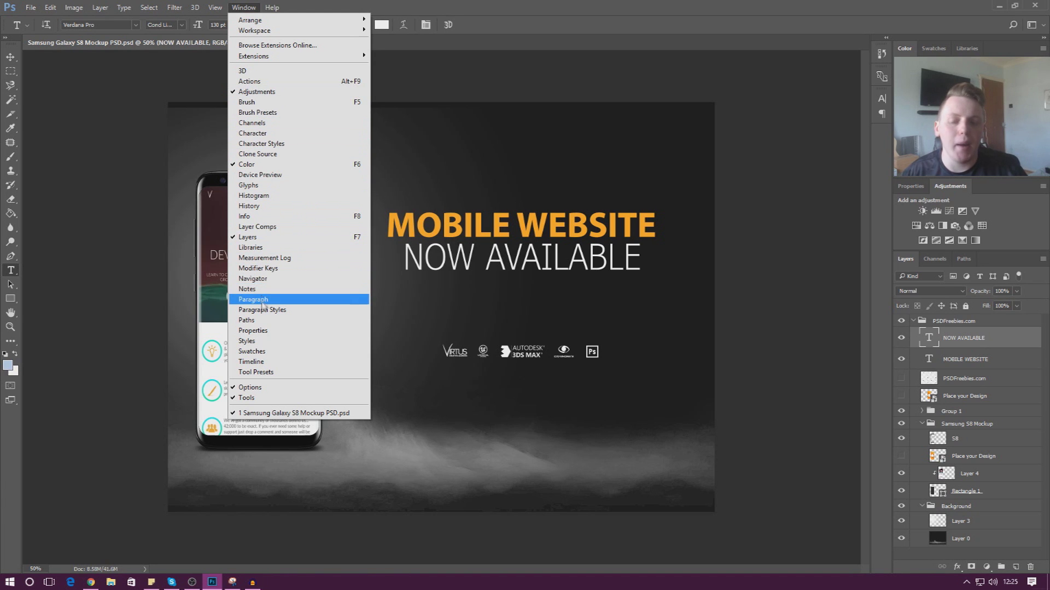
left_click(267, 135)
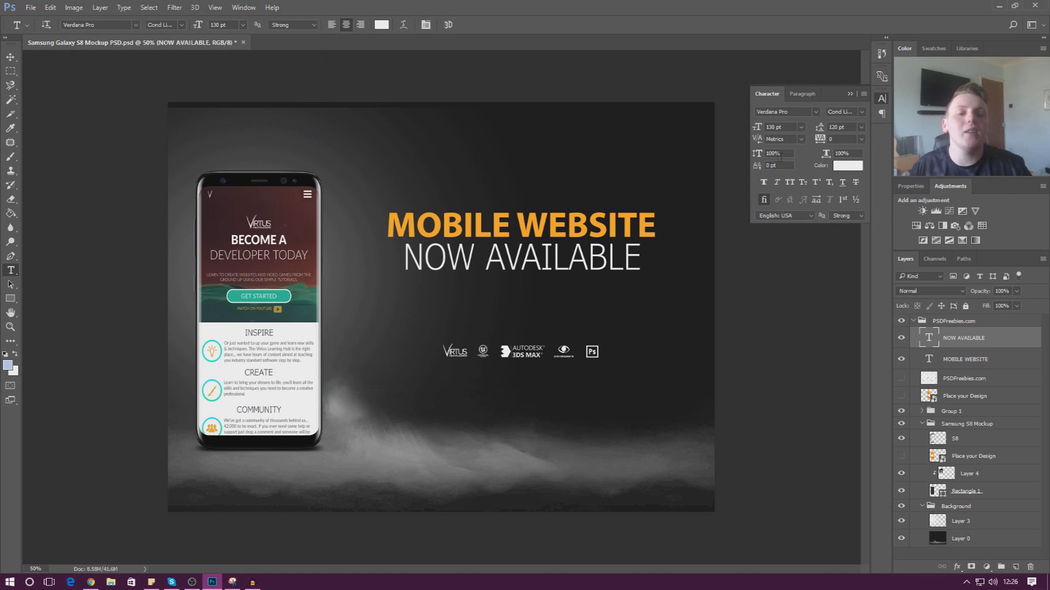
left_click(803, 94)
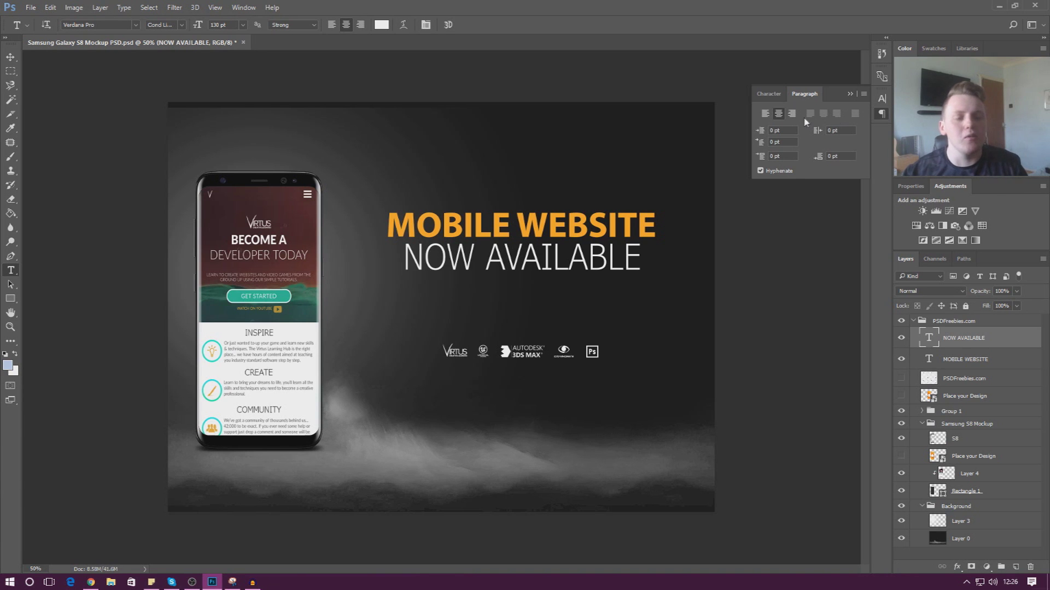
left_click(768, 94)
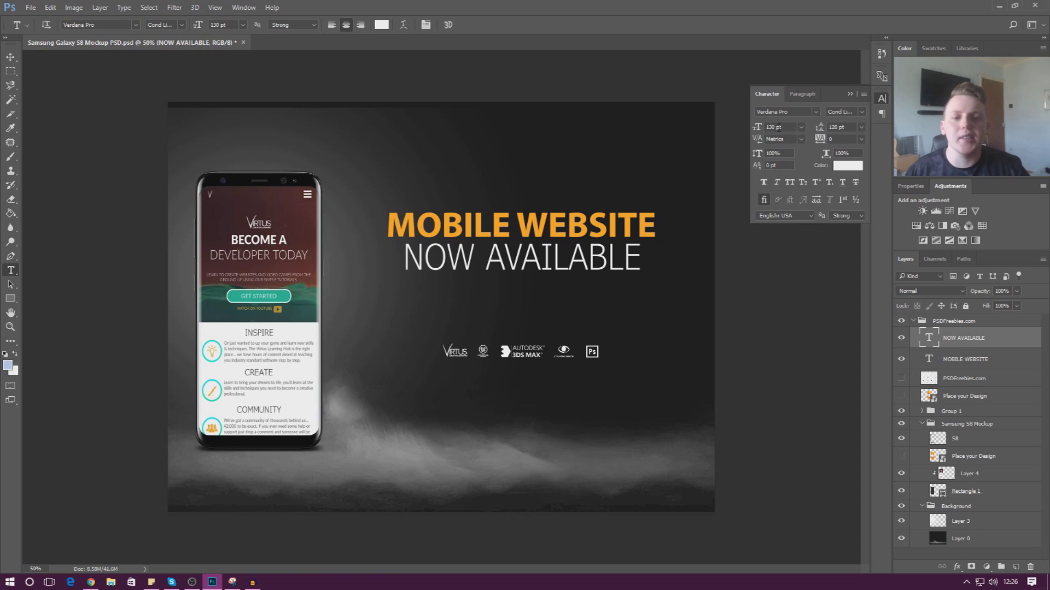
left_click(846, 113)
left_click(796, 112)
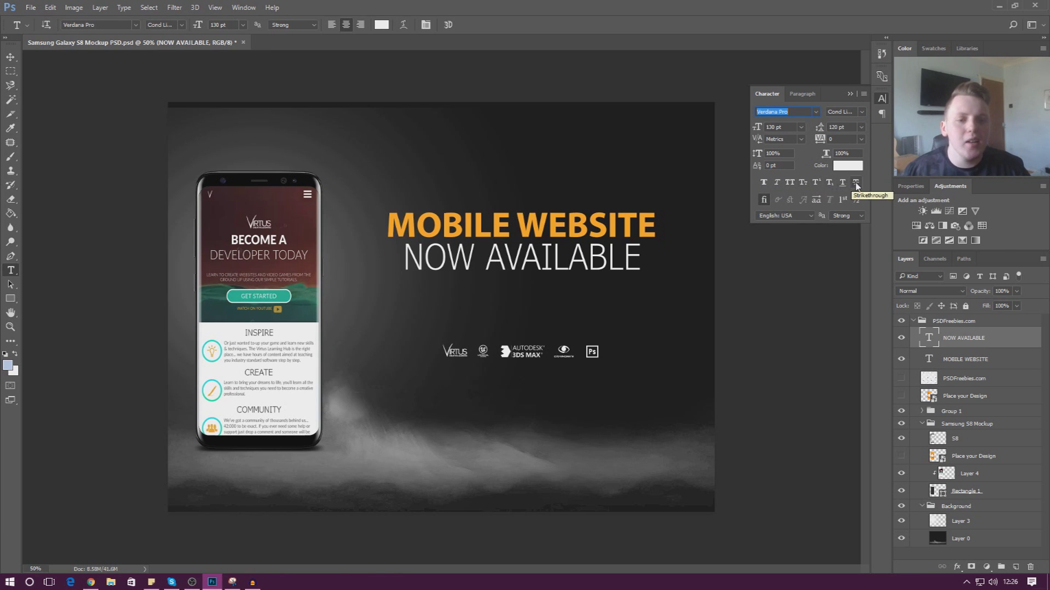
left_click(788, 155)
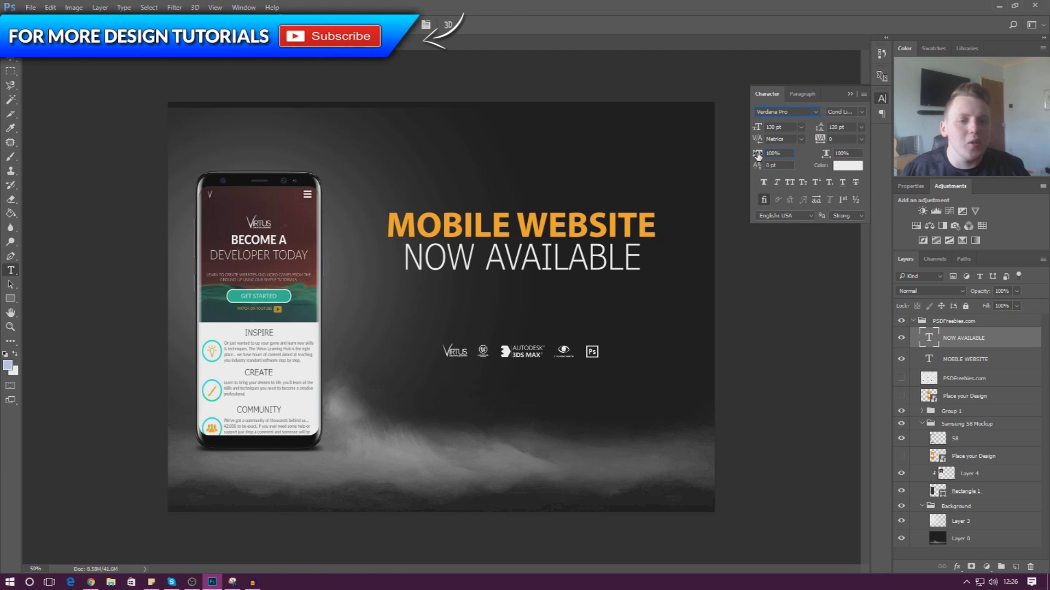
left_click(784, 155)
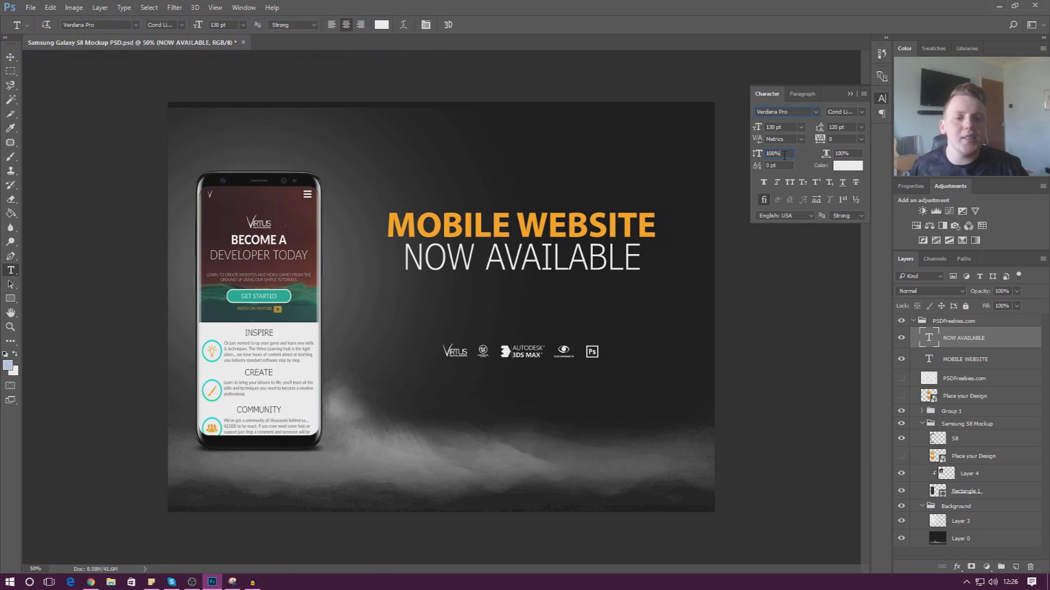
Try vertical scales of 80 and 50 percent on the whole NOW AVAILABLE text, and settle on 85%.
left_click(484, 266)
double_click(538, 259)
left_click_drag(381, 262, 674, 205)
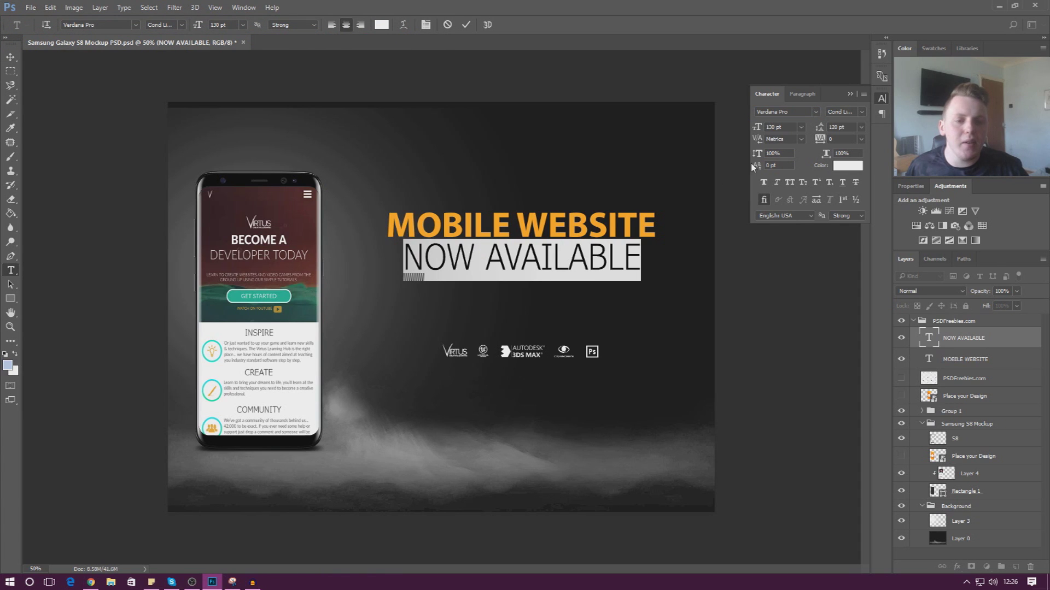
left_click(784, 155)
type("80")
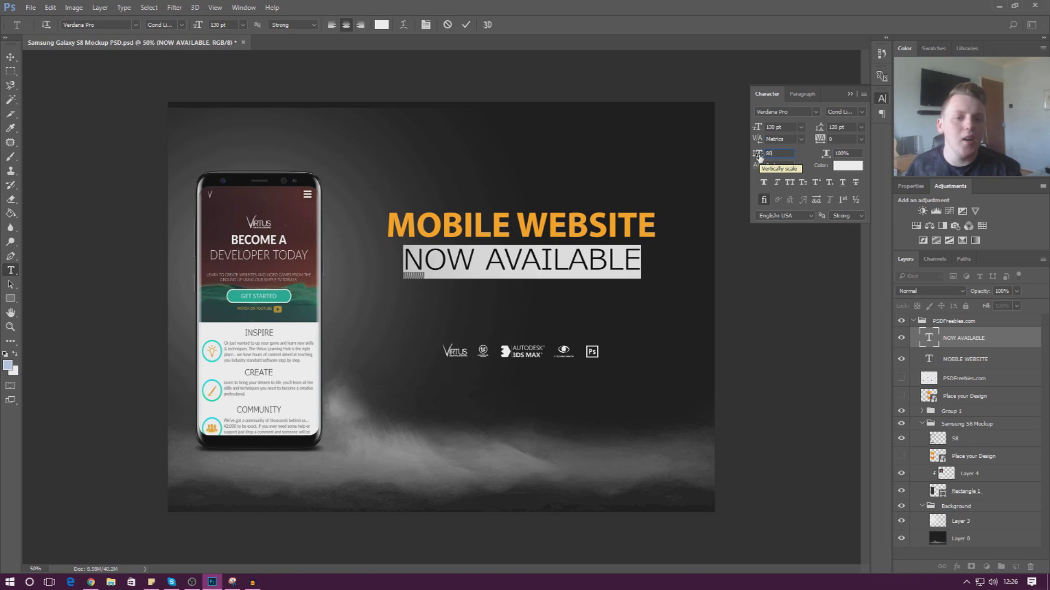
key("BackSpace")
key("BackSpace")
type("50")
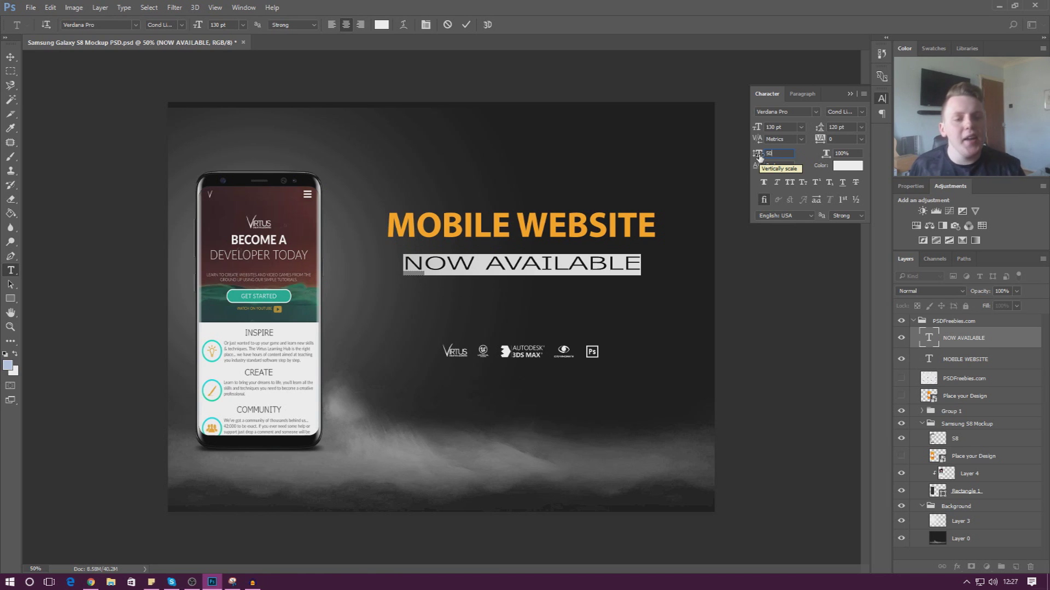
key("BackSpace")
key("BackSpace")
type("85")
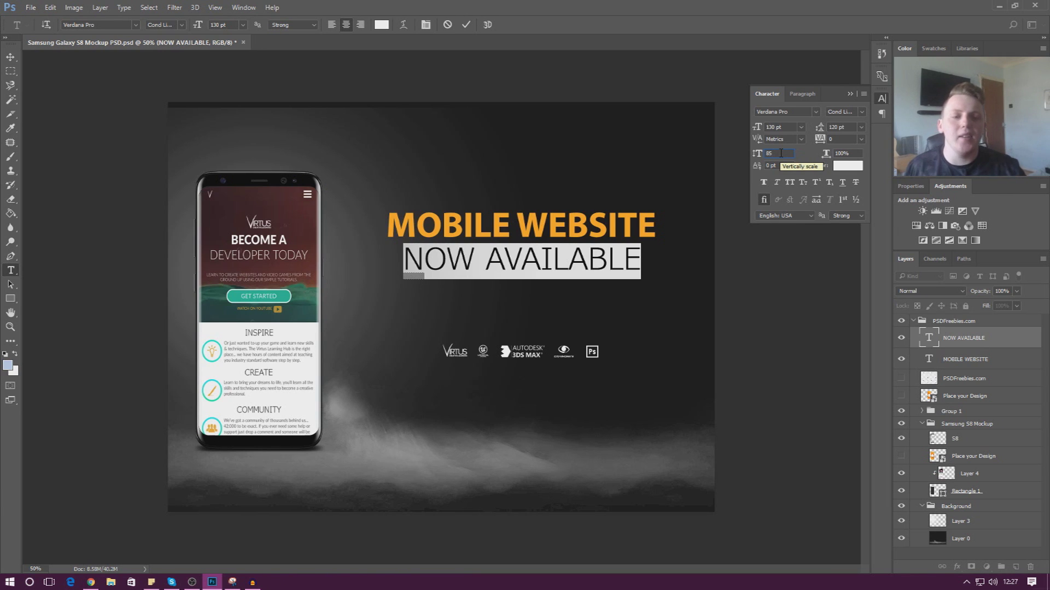
Try a horizontal scale of 120% on the NOW AVAILABLE text and return it to 100%.
left_click(848, 152)
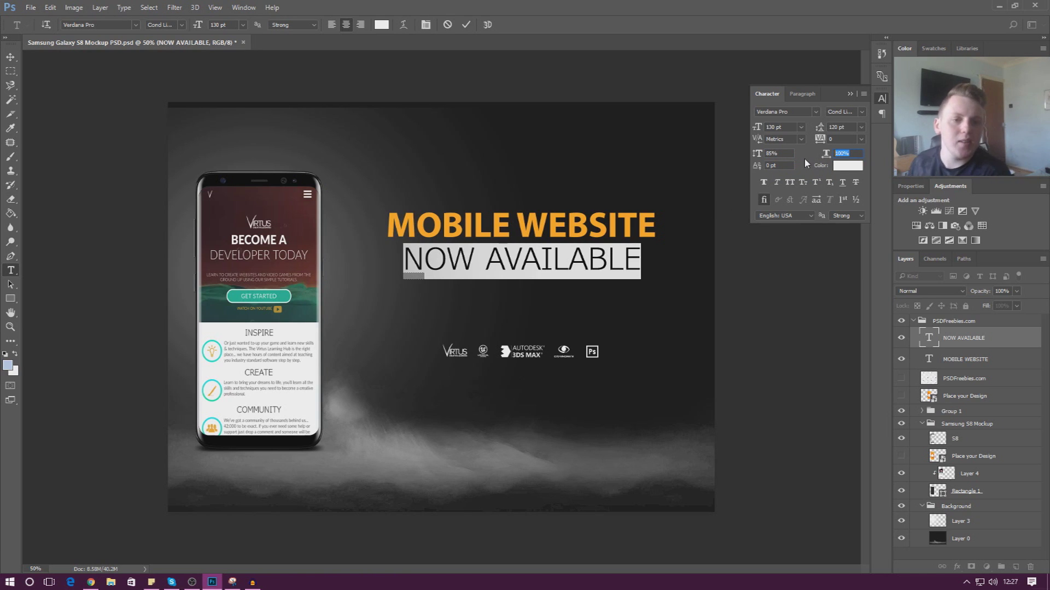
type("120")
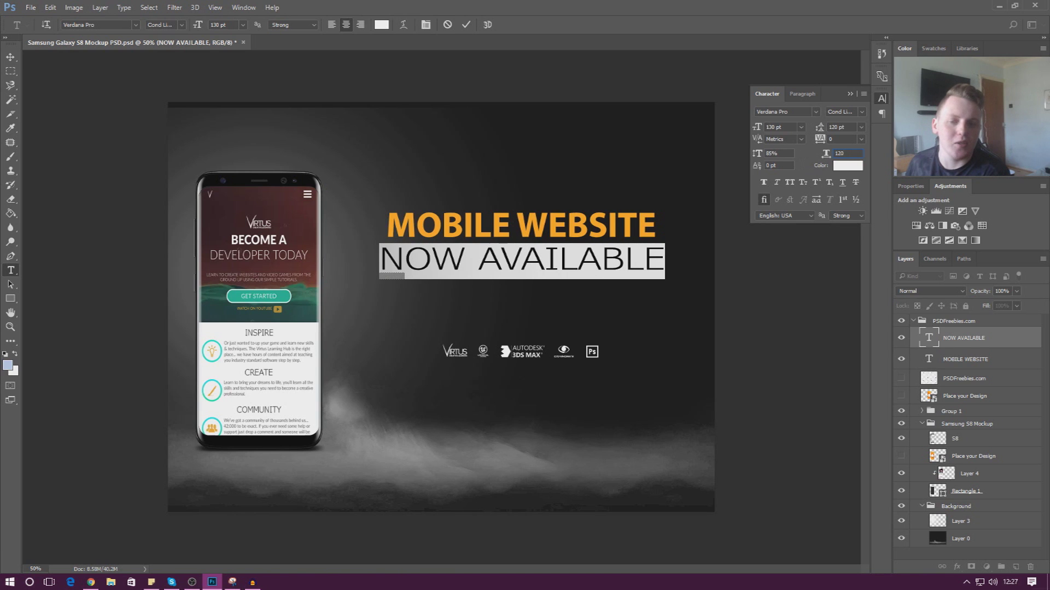
key("BackSpace")
key("BackSpace")
type("00")
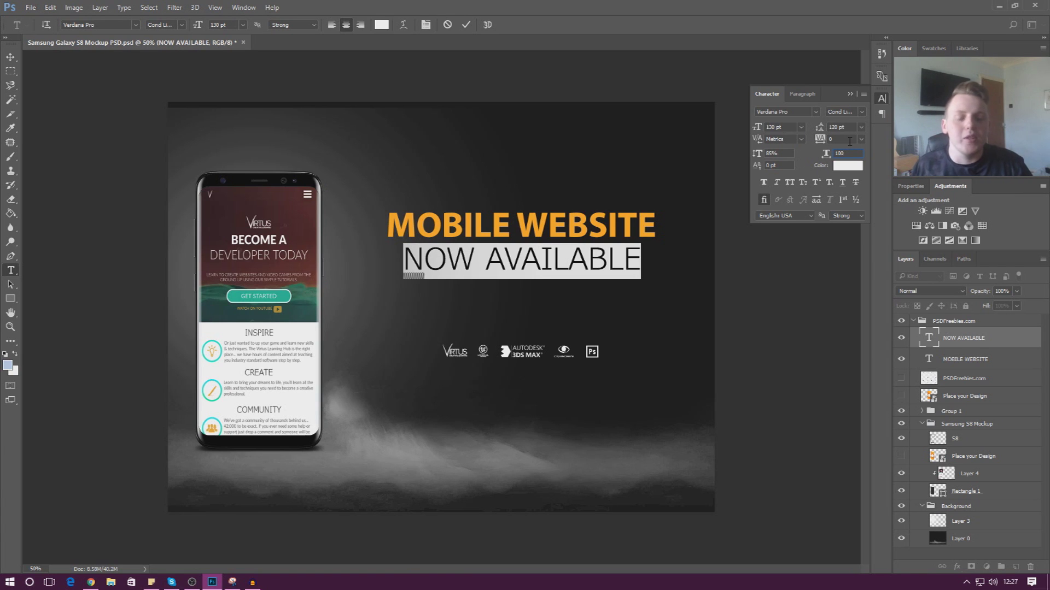
left_click(10, 56)
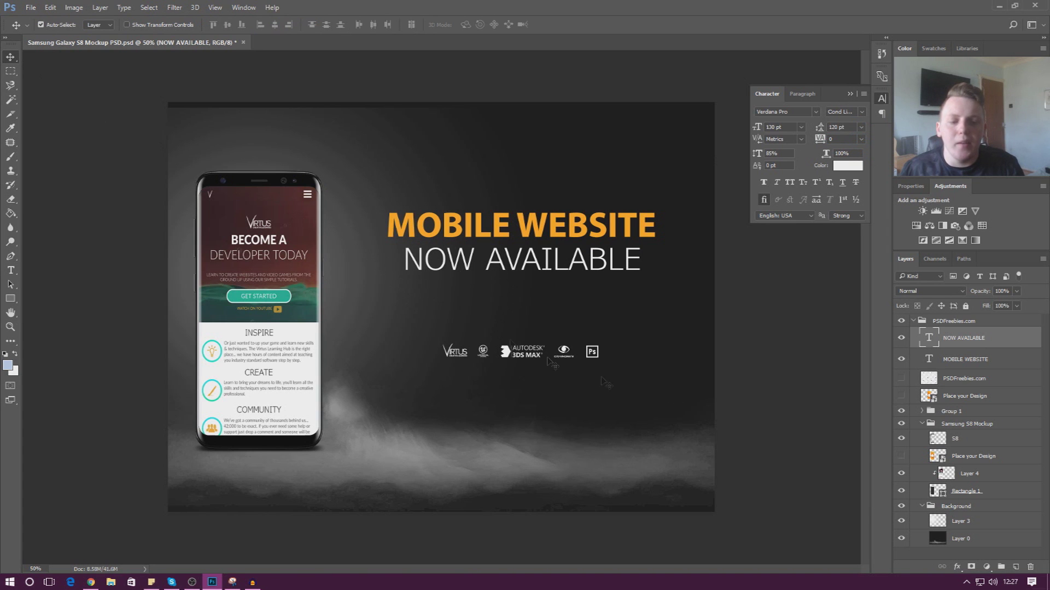
key("alt+Tab")
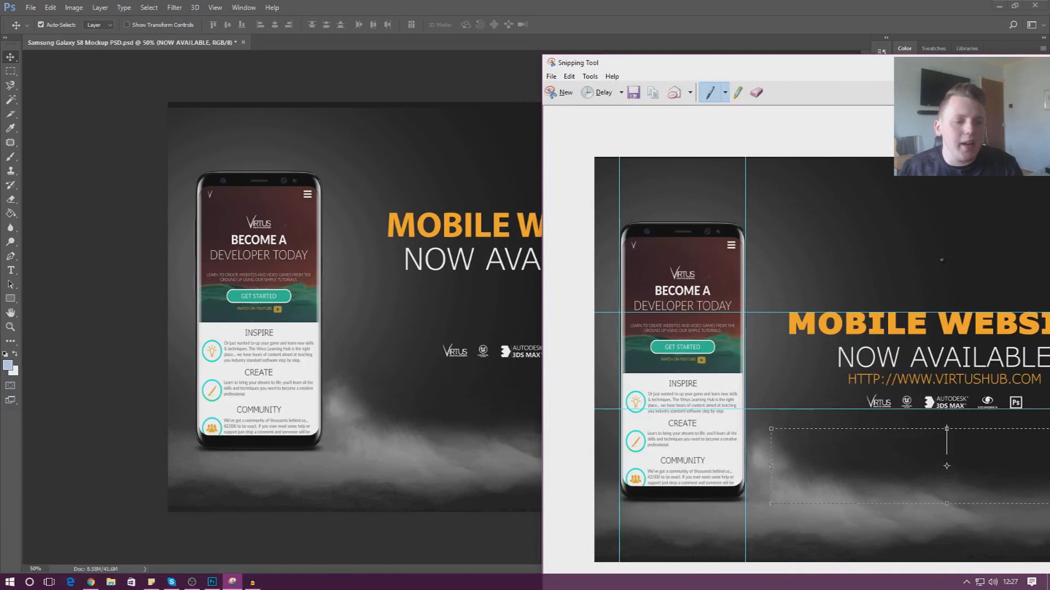
left_click_drag(819, 66, 771, 71)
key("alt+Tab")
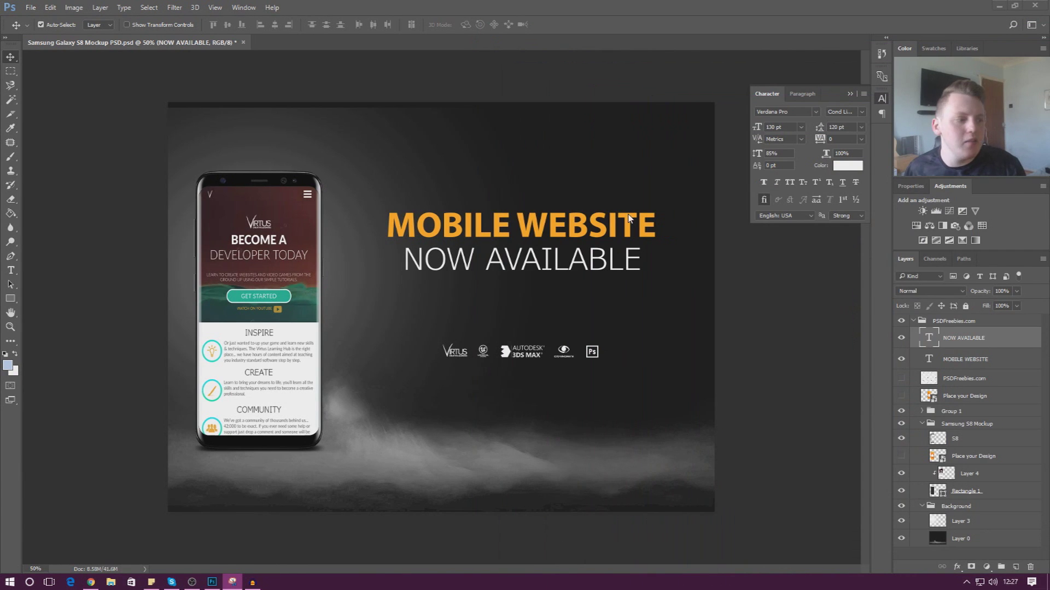
left_click(11, 270)
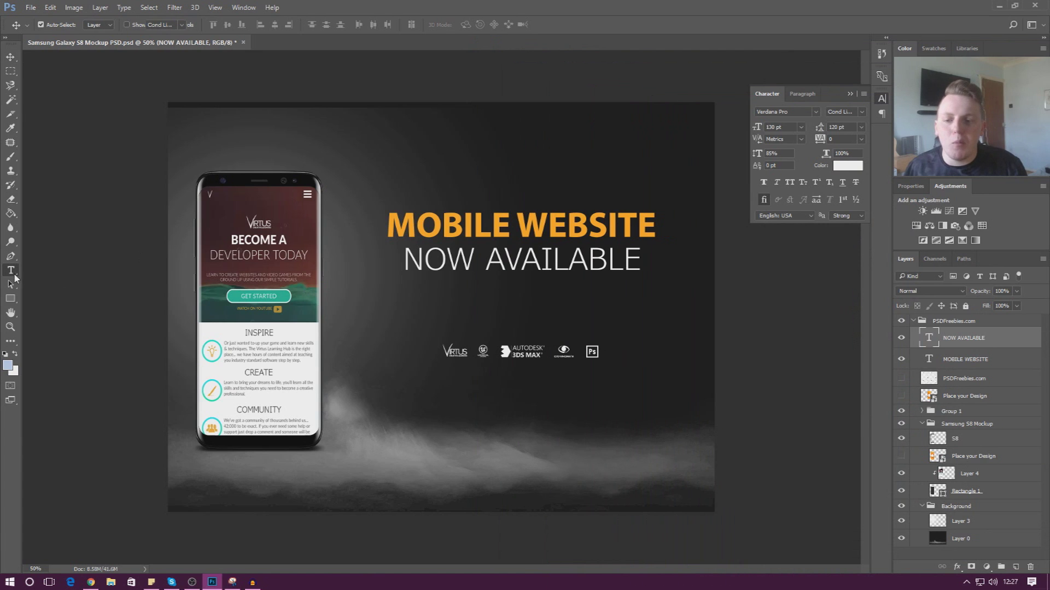
left_click(417, 290)
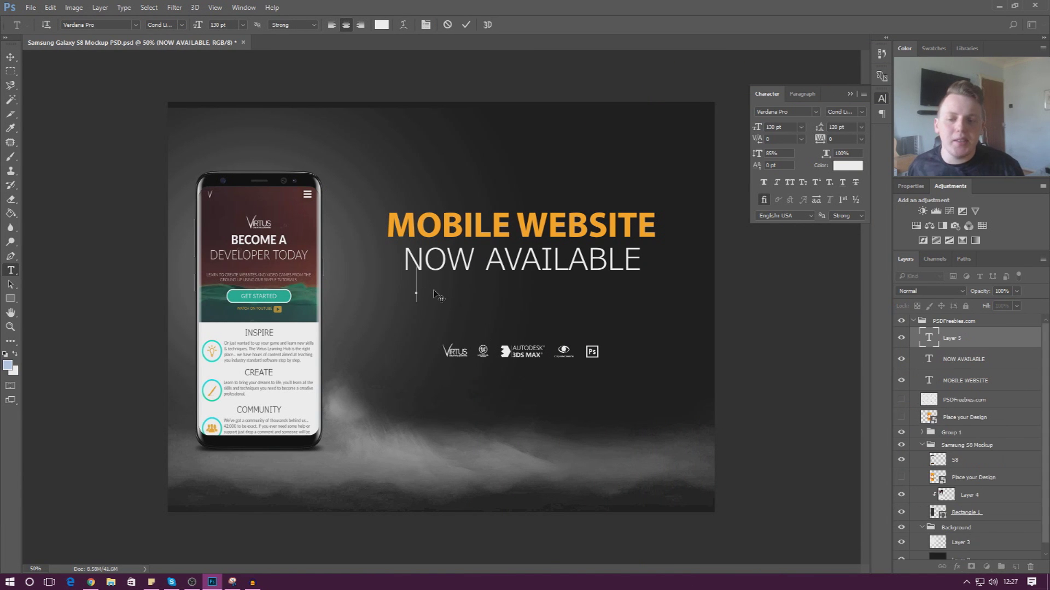
type("HTTP://")
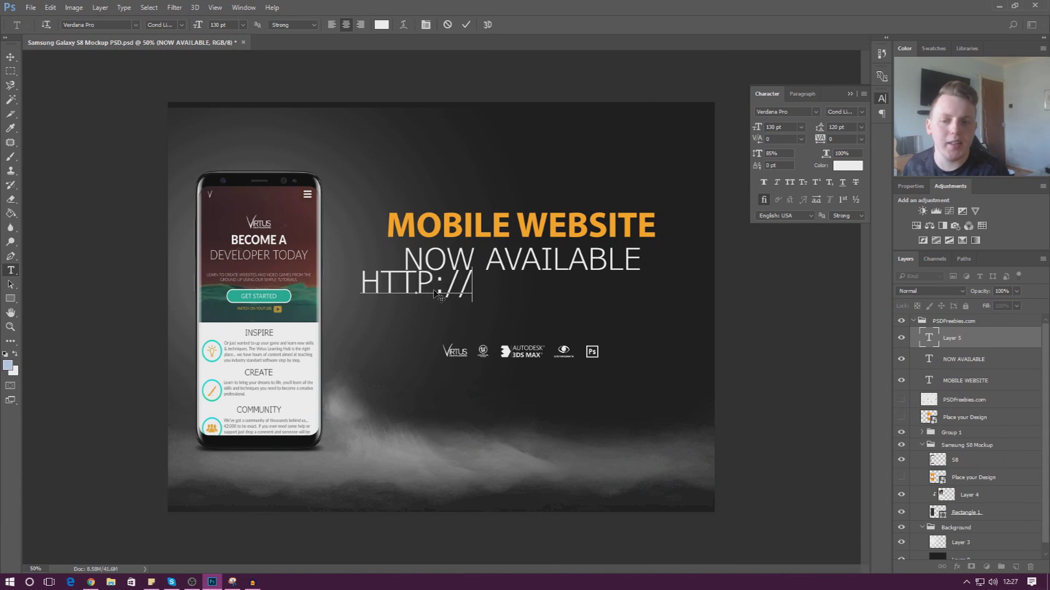
type("WWW.VIRTUSHUB.COM")
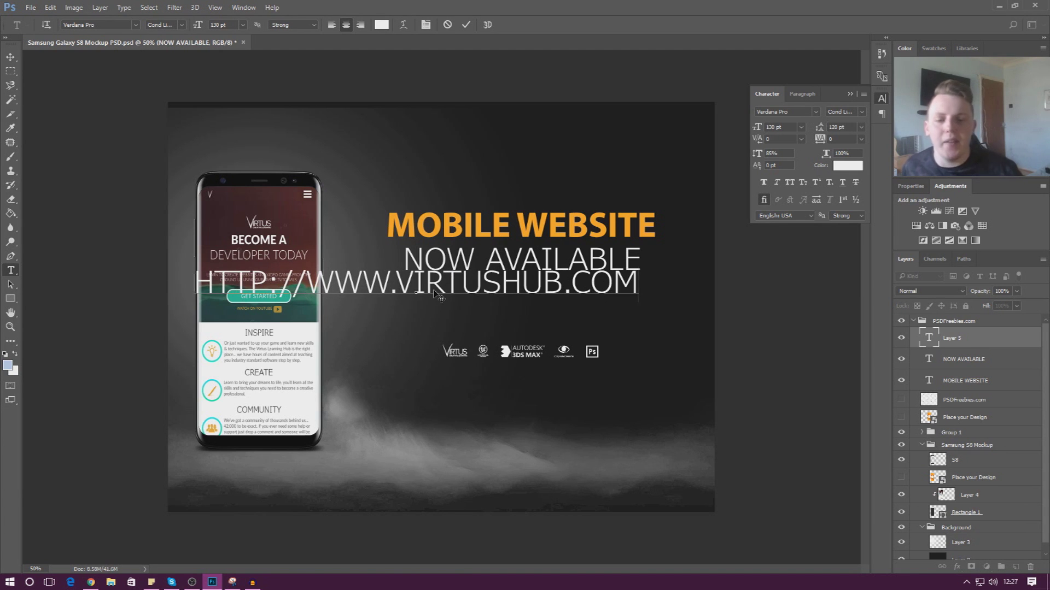
Recolour the whole web address with the orange sampled from the MOBILE WEBSITE heading.
key("ctrl+a")
left_click(378, 24)
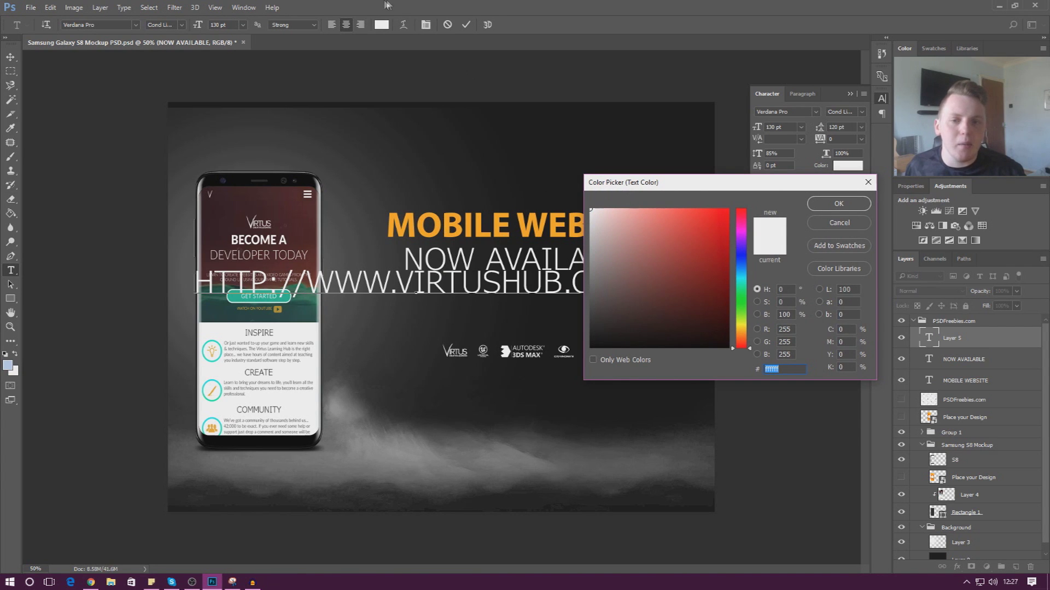
left_click(469, 234)
key("Return")
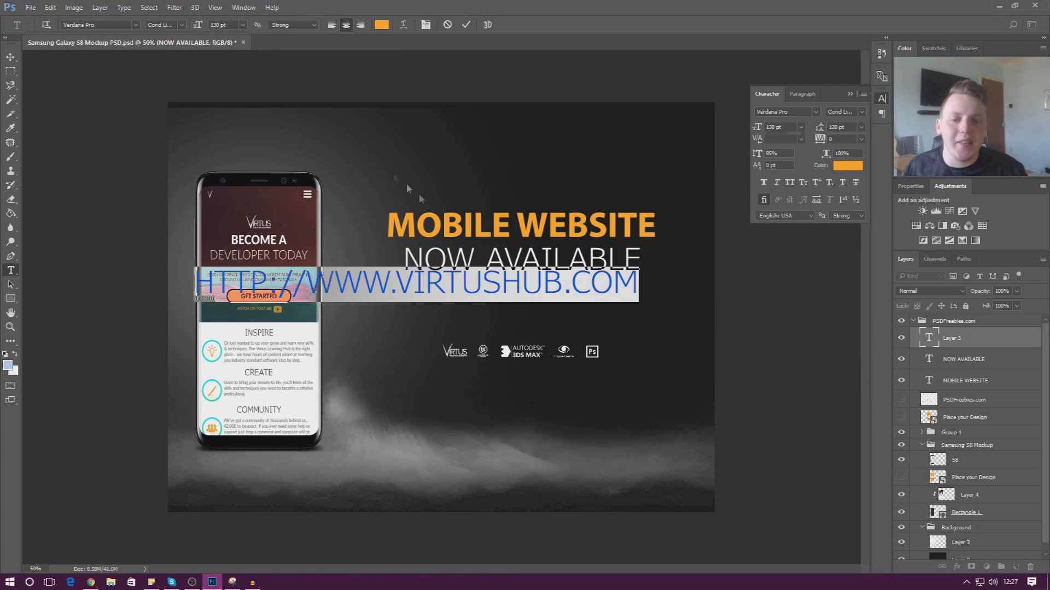
Set the web address to 60 pt and centre it beneath the NOW AVAILABLE line.
left_click(242, 25)
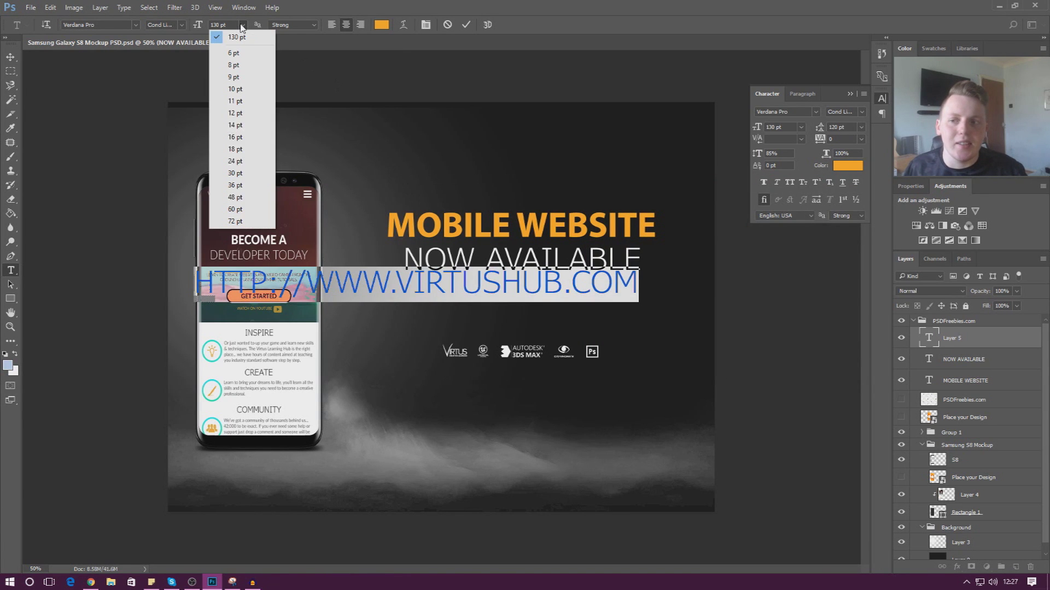
left_click(243, 211)
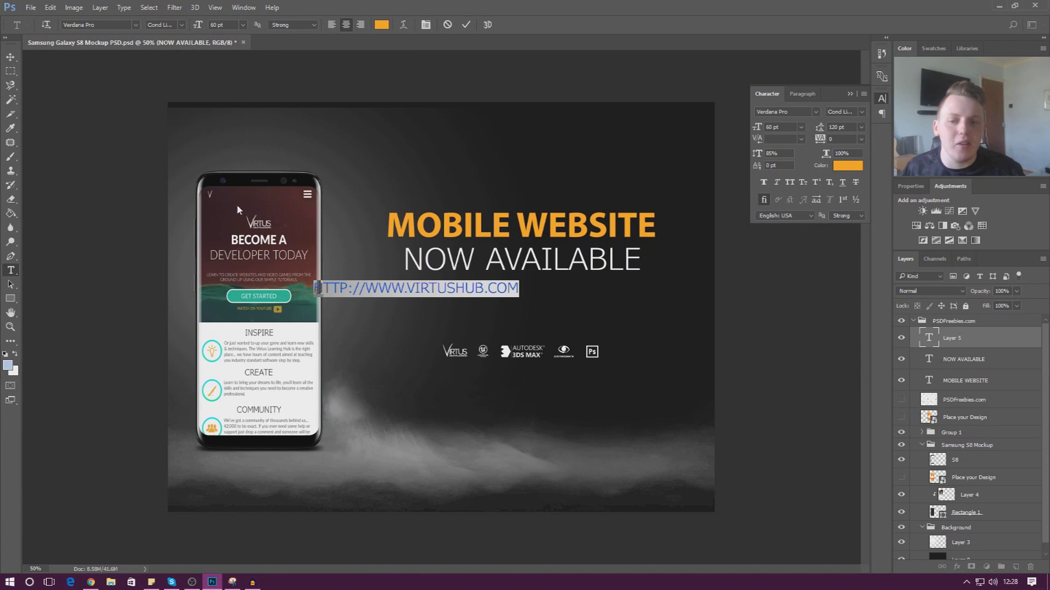
left_click(10, 56)
left_click_drag(389, 291, 495, 288)
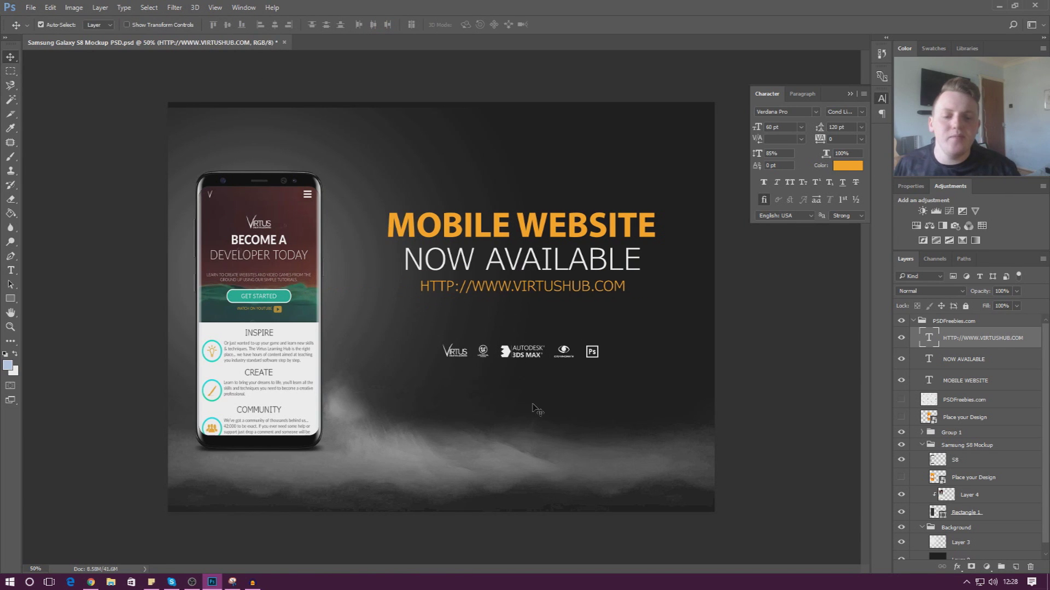
Select the MOBILE WEBSITE, NOW AVAILABLE and web address layers together and move them down to just above the logo row.
left_click(535, 240)
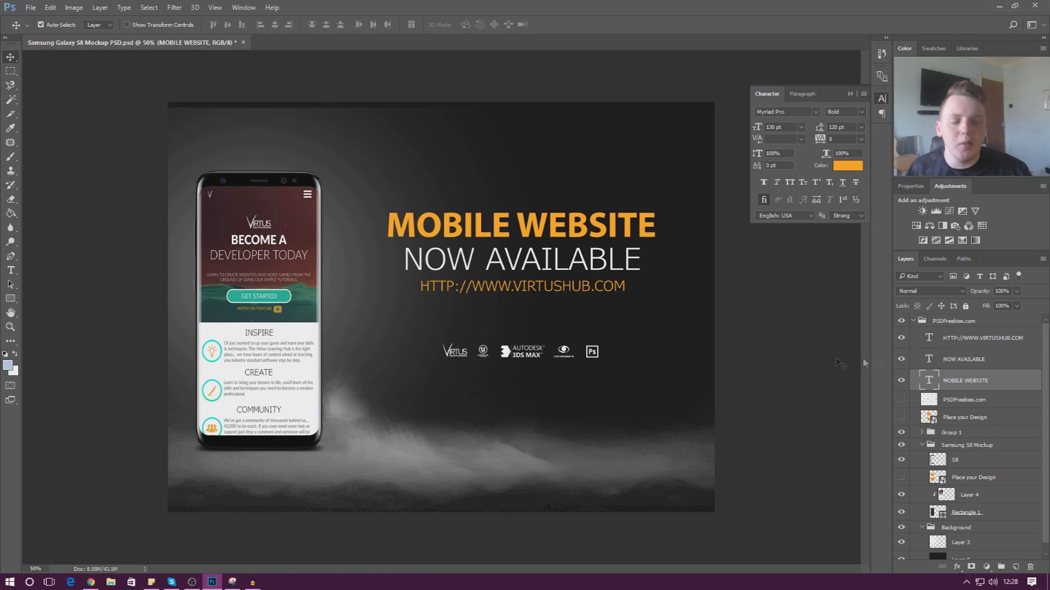
key("ctrl")
left_click(951, 359, "ctrl")
left_click(958, 344, "ctrl")
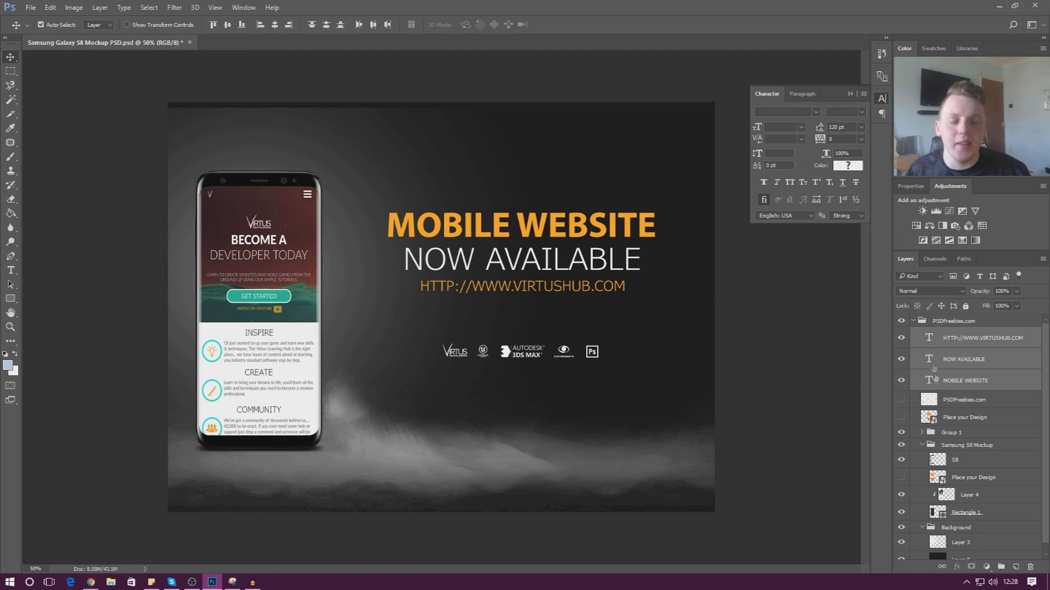
left_click_drag(636, 291, 590, 309)
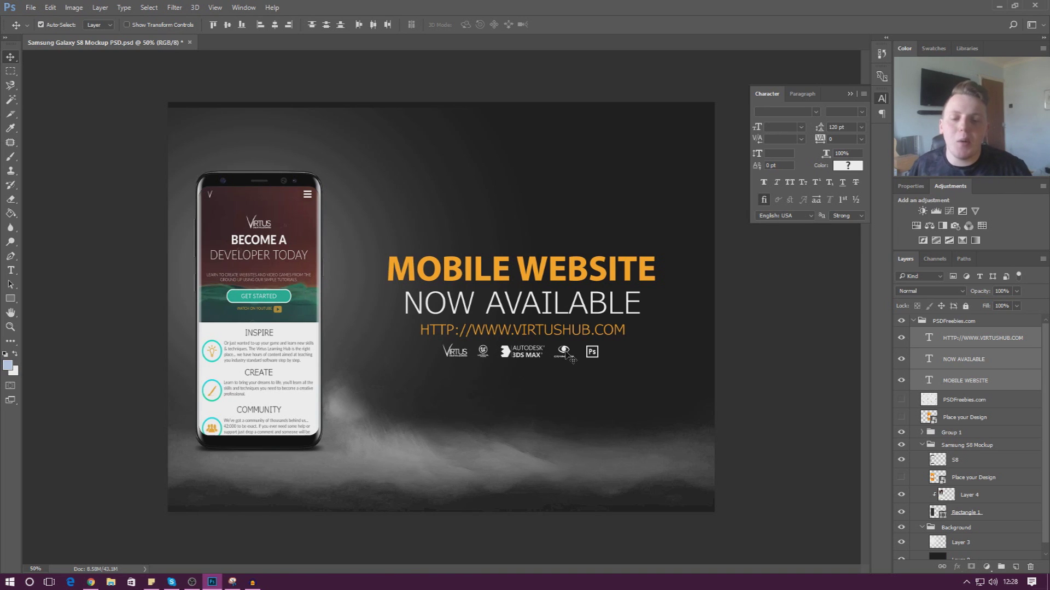
Draw a wide paragraph text box below the logo row with the Type tool.
left_click(11, 270)
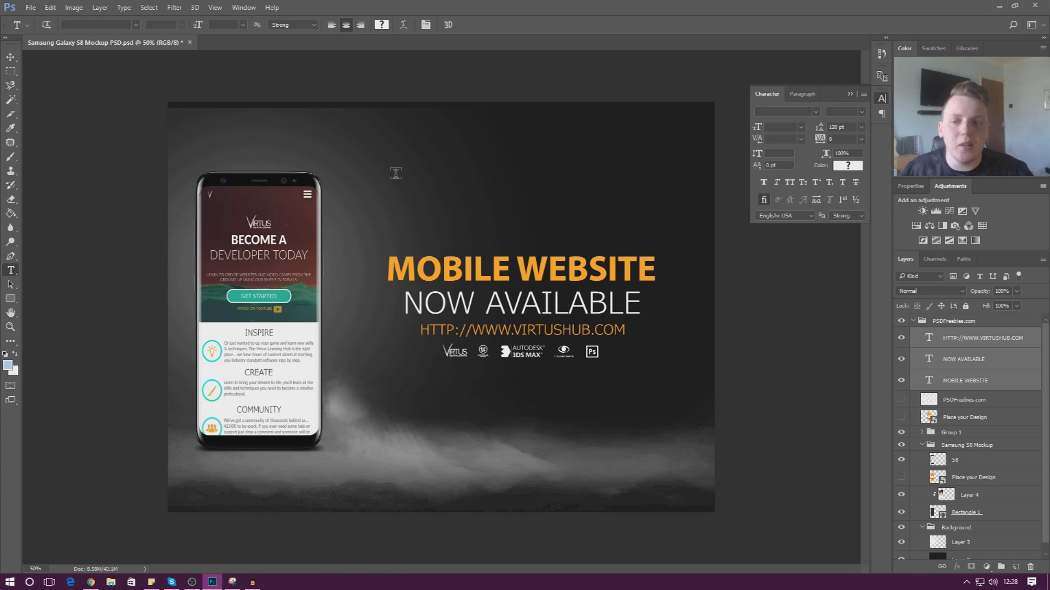
left_click_drag(356, 369, 684, 449)
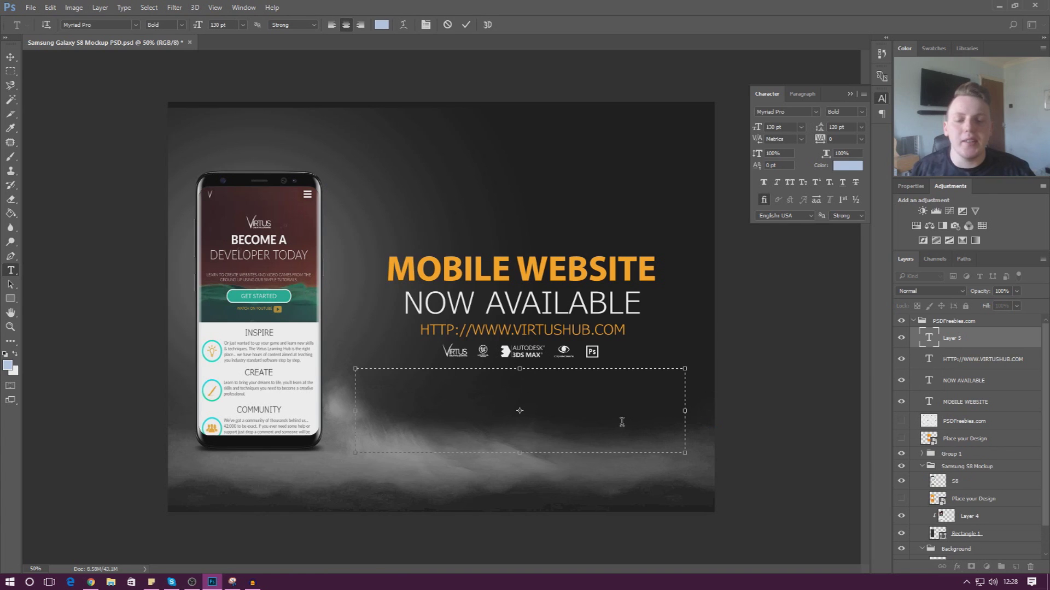
Fill the text box with random capital letters to test line wrapping, and delete part of the second line.
type("TFGSFGSDFGSF")
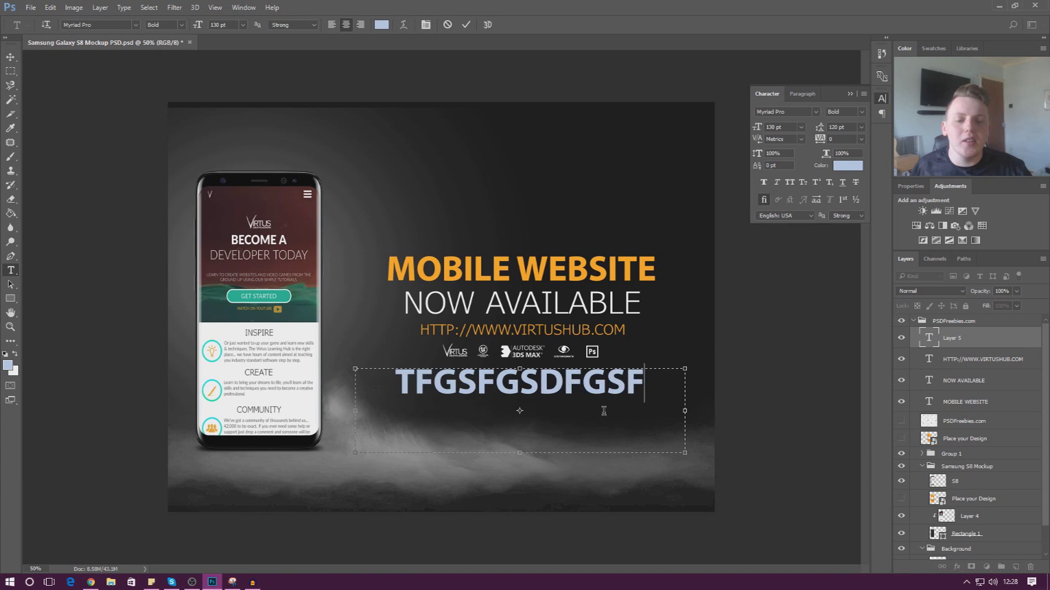
type("SFHSFHSFHSFHSDFHS-")
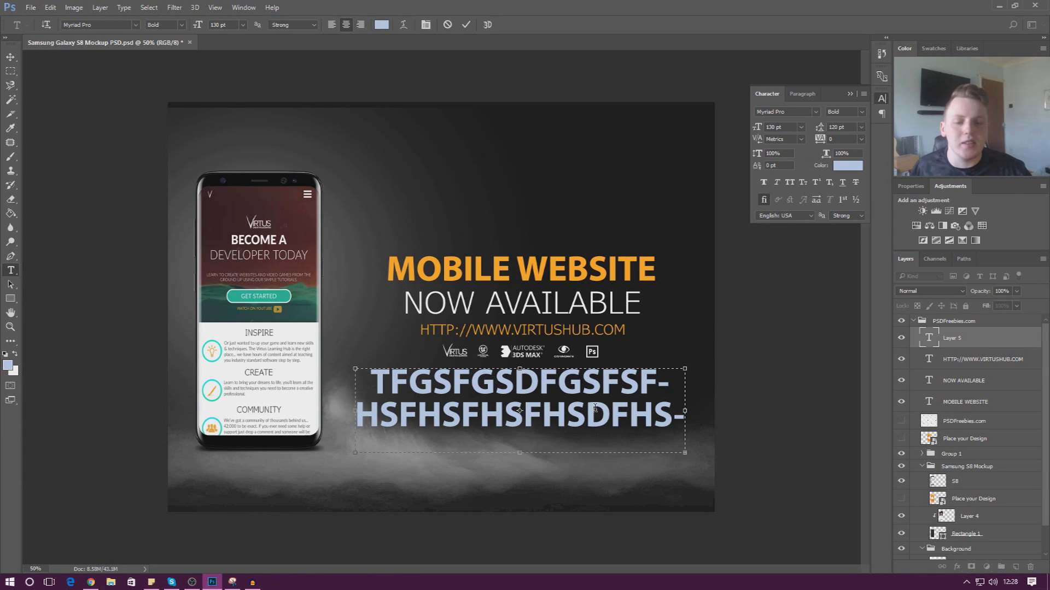
key("BackSpace")
key("Left")
key("Left")
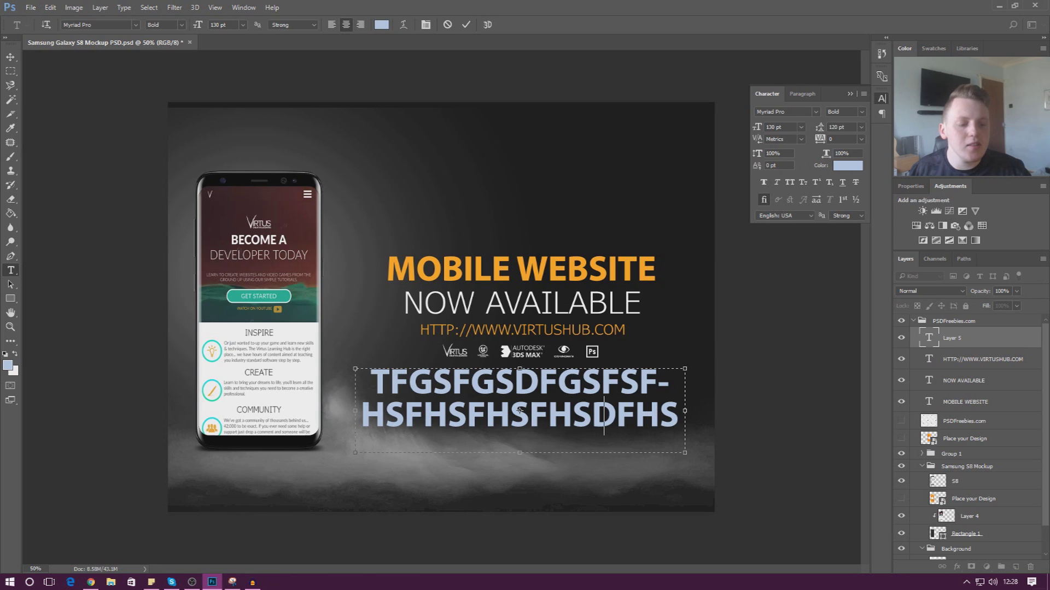
key("BackSpace")
key("BackSpace")
key("BackSpace")
key("BackSpace")
key("BackSpace")
key("Delete")
key("Delete")
key("Delete")
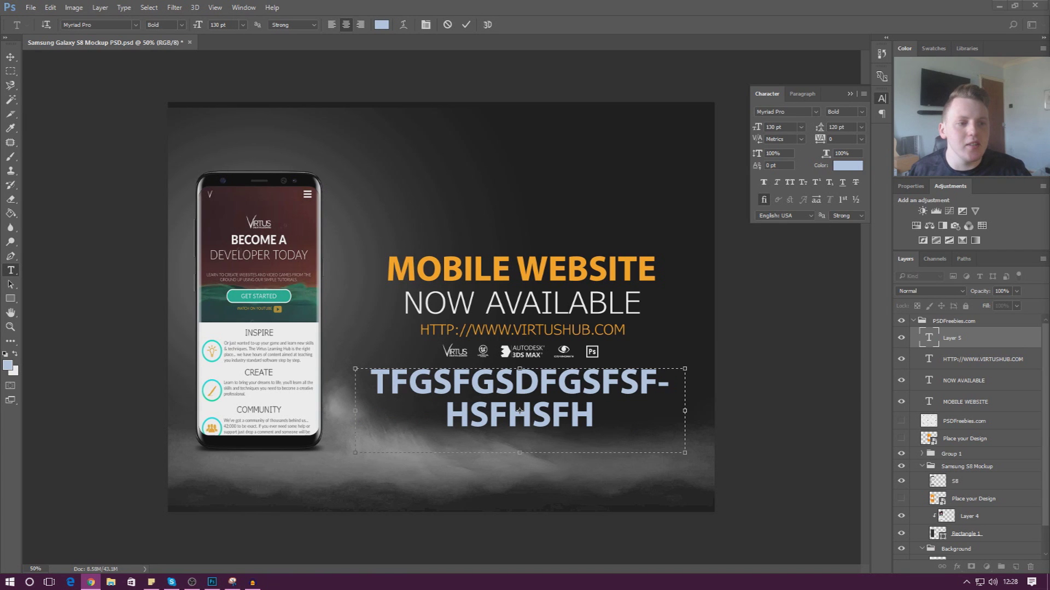
Switch to the browser, copy the "What is Lorem Ipsum?" paragraph from lipsum.com and replace the text box's whole contents with it in Photoshop.
key("alt+Tab")
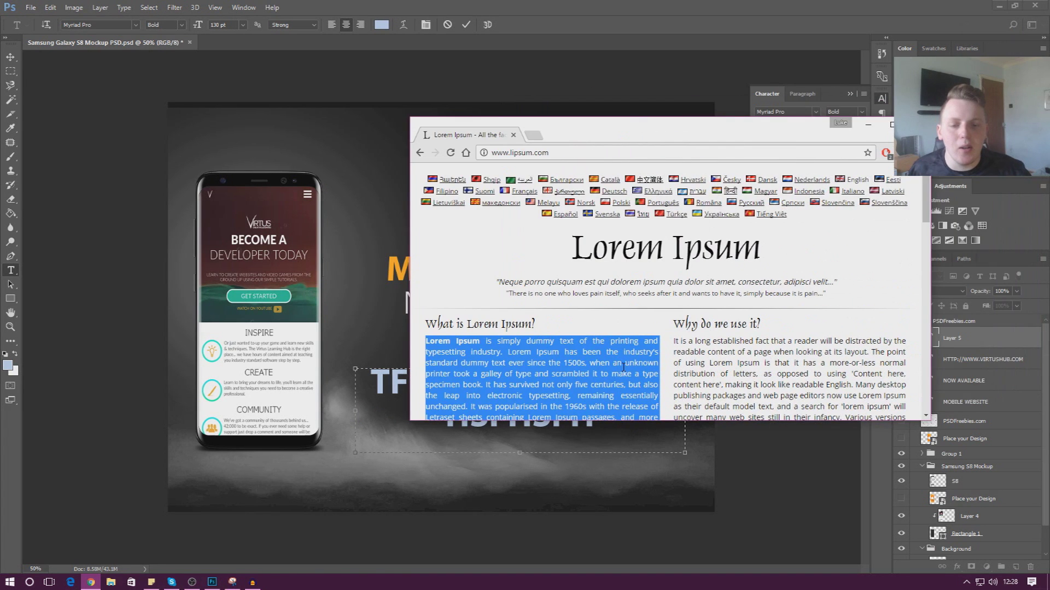
scroll(624, 368, "down", 1)
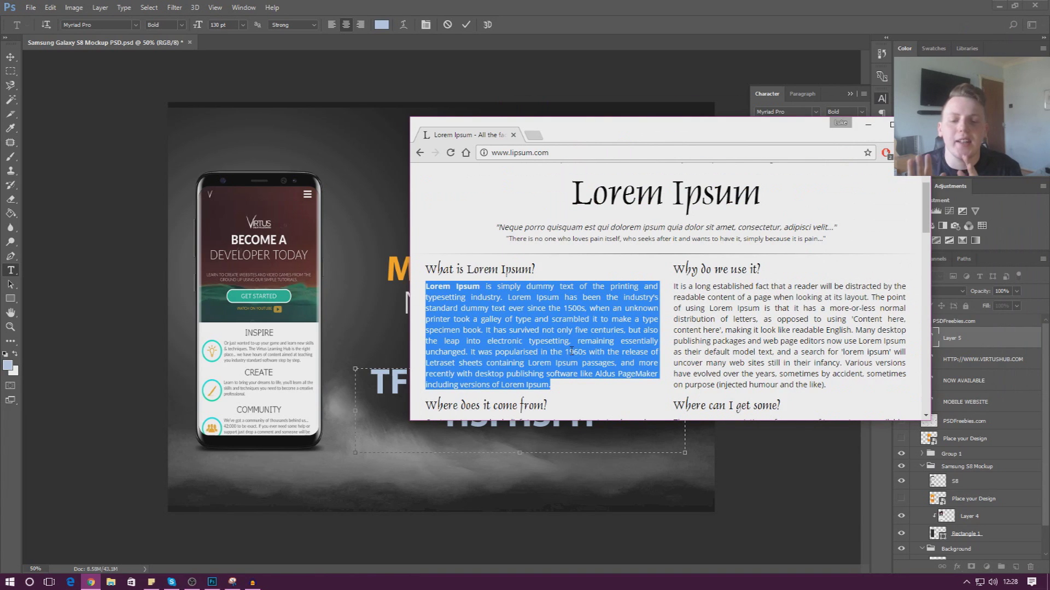
right_click(571, 350)
left_click(588, 356)
left_click(867, 124)
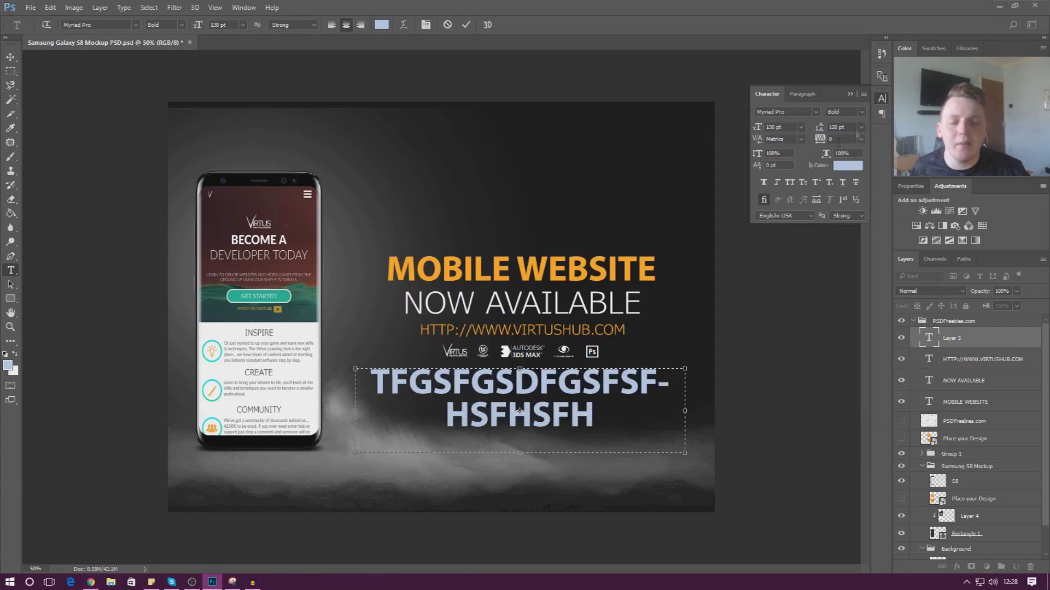
key("ctrl+a")
key("ctrl+v")
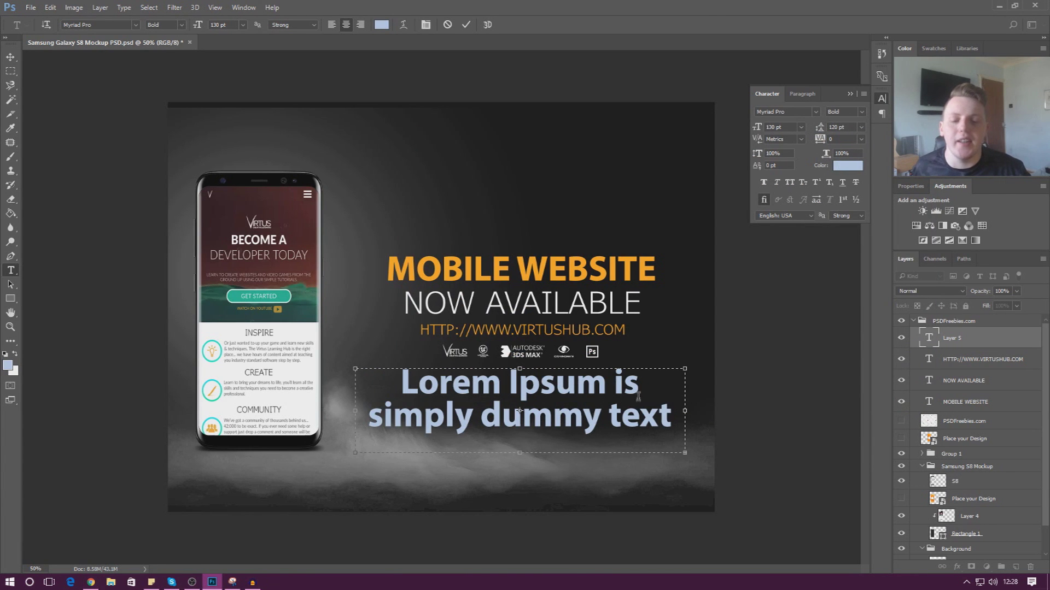
Try the whole Lorem Ipsum paragraph at 14 pt, set it to 18 pt and change its leading to Auto.
key("ctrl+a")
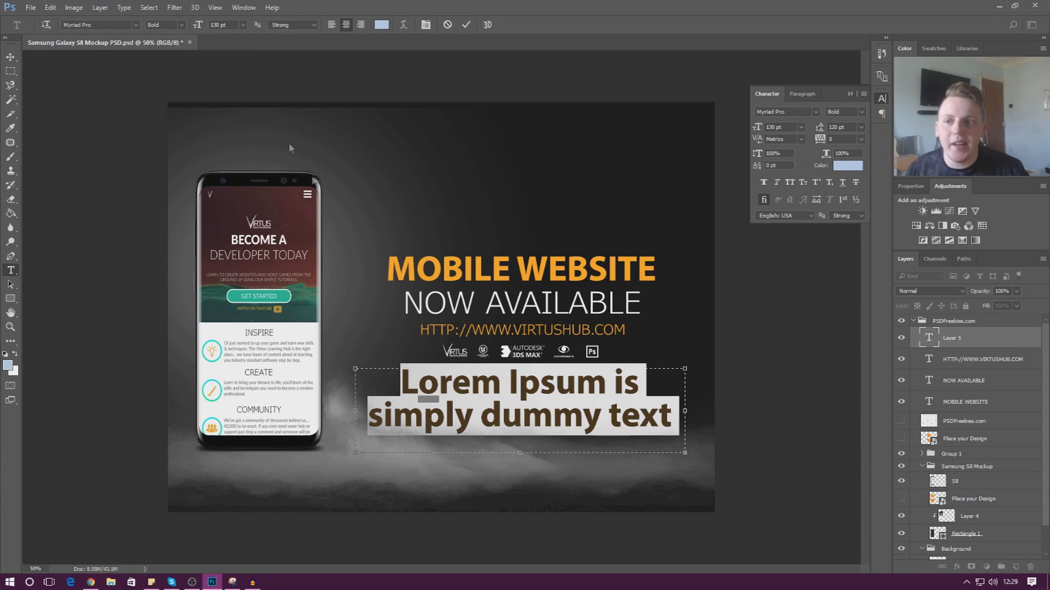
left_click(242, 26)
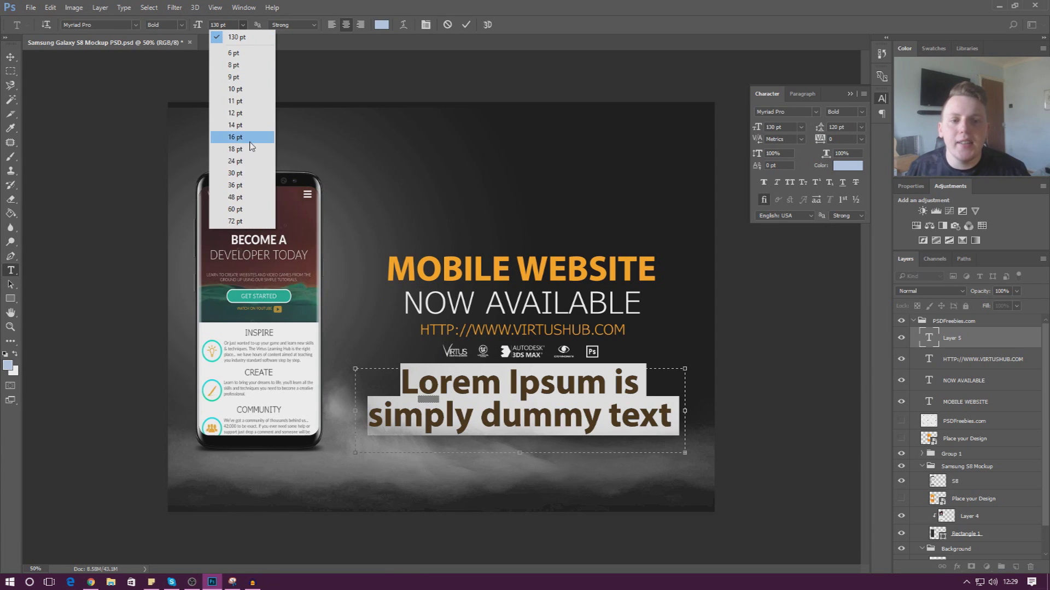
left_click(246, 125)
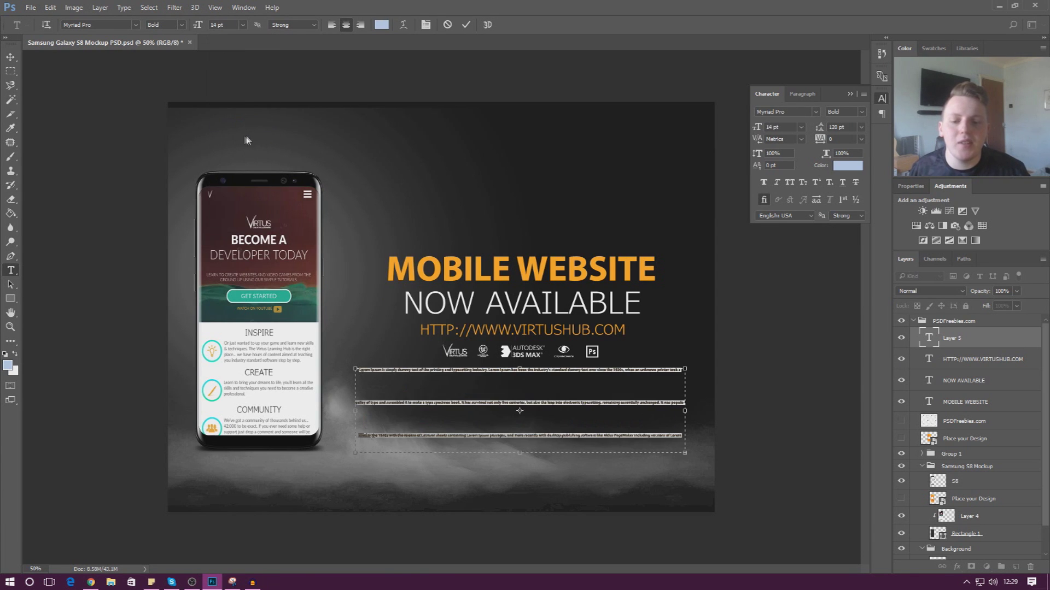
left_click(243, 25)
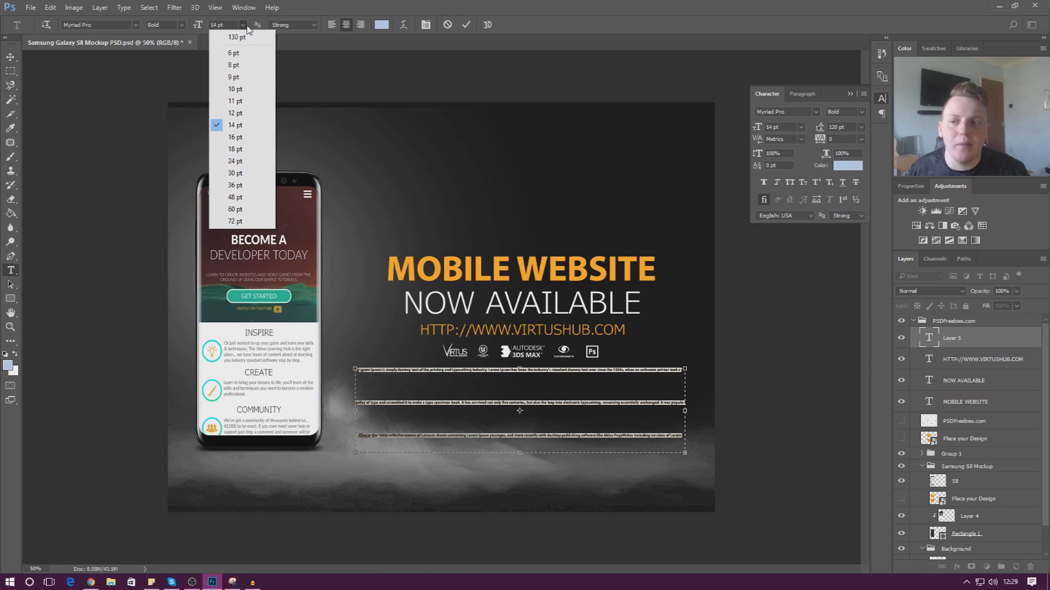
left_click(242, 150)
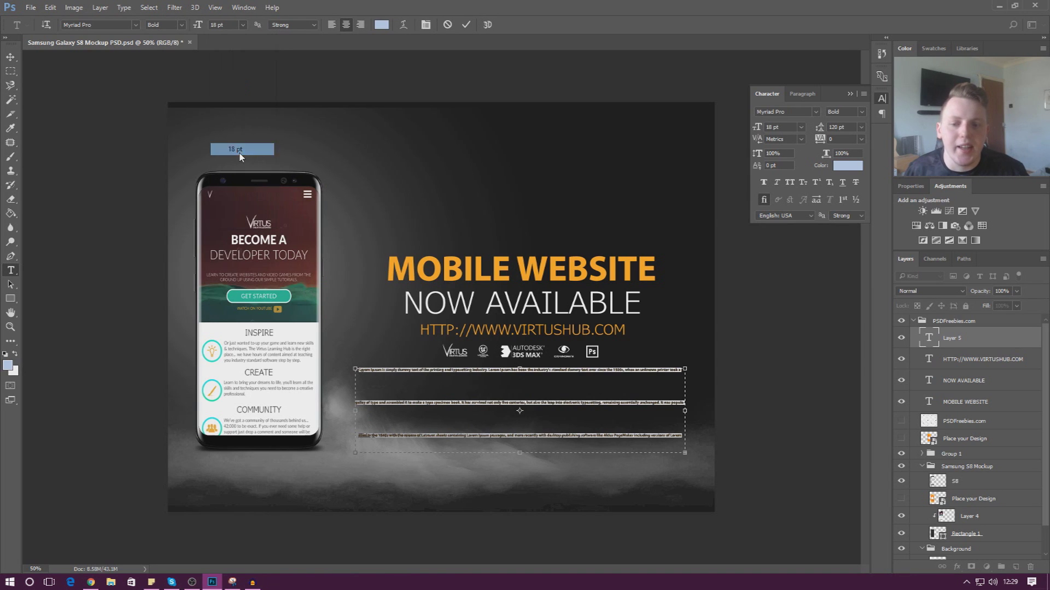
left_click(861, 127)
left_click(845, 137)
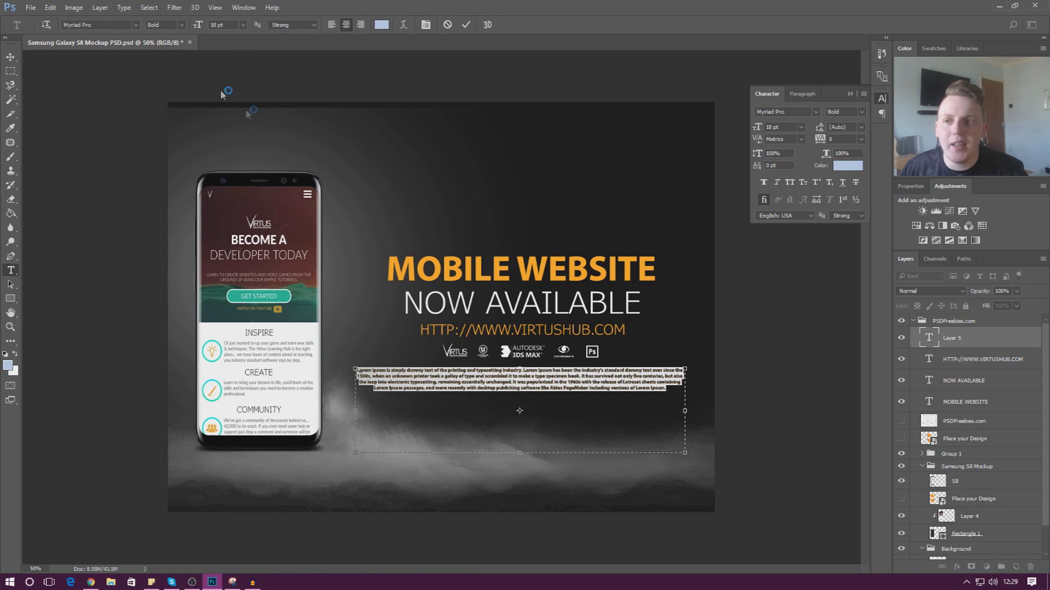
Try 36 pt on the Lorem Ipsum paragraph and settle on a font size of 30 pt.
left_click(242, 25)
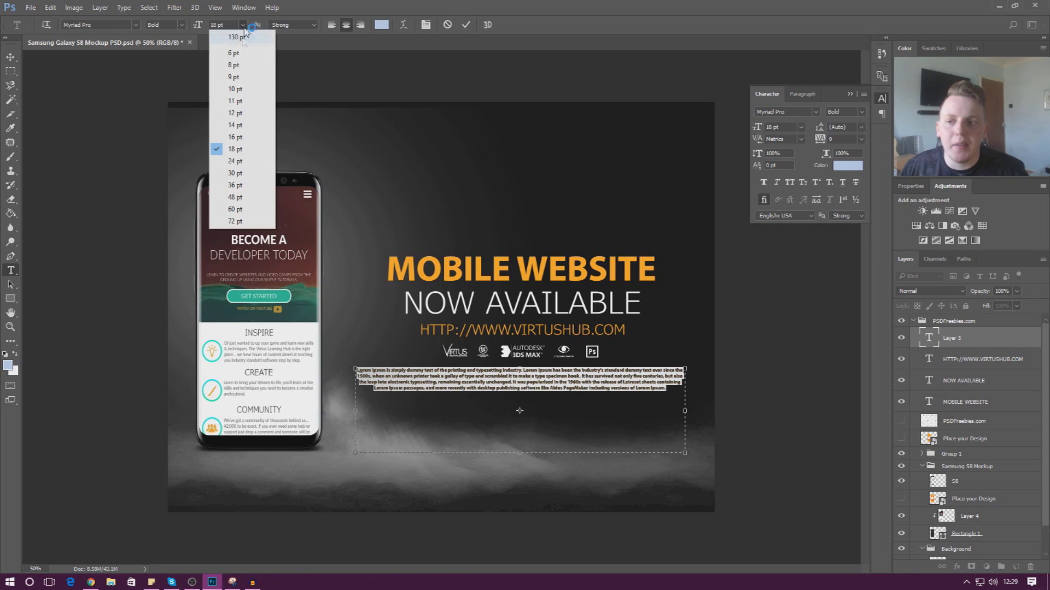
left_click(241, 186)
left_click(242, 25)
left_click(242, 173)
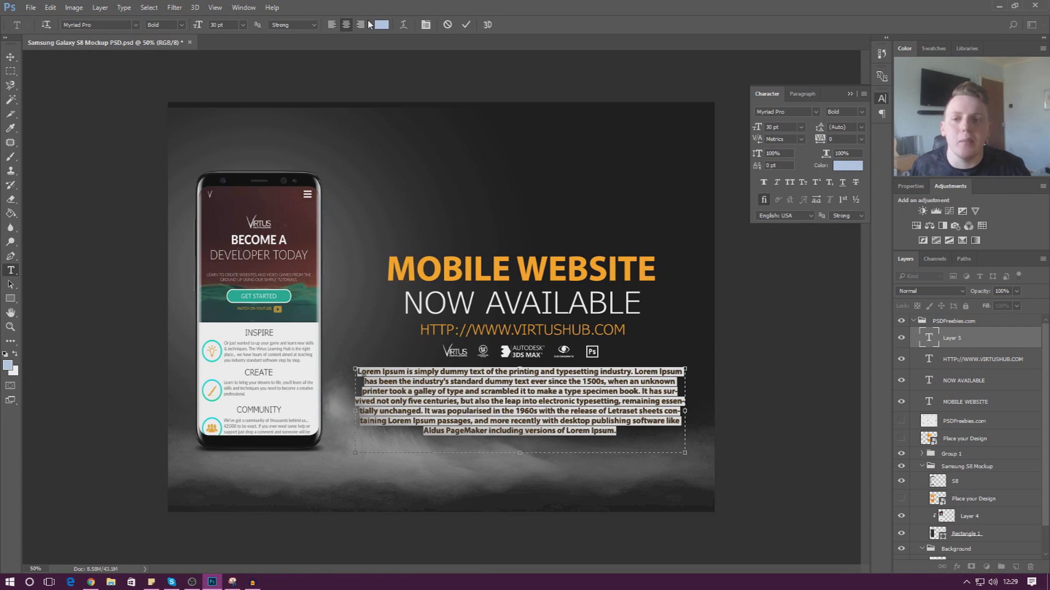
Try full justification on the Lorem Ipsum paragraph, settle on justified with the last line aligned left, and commit the text.
left_click(813, 94)
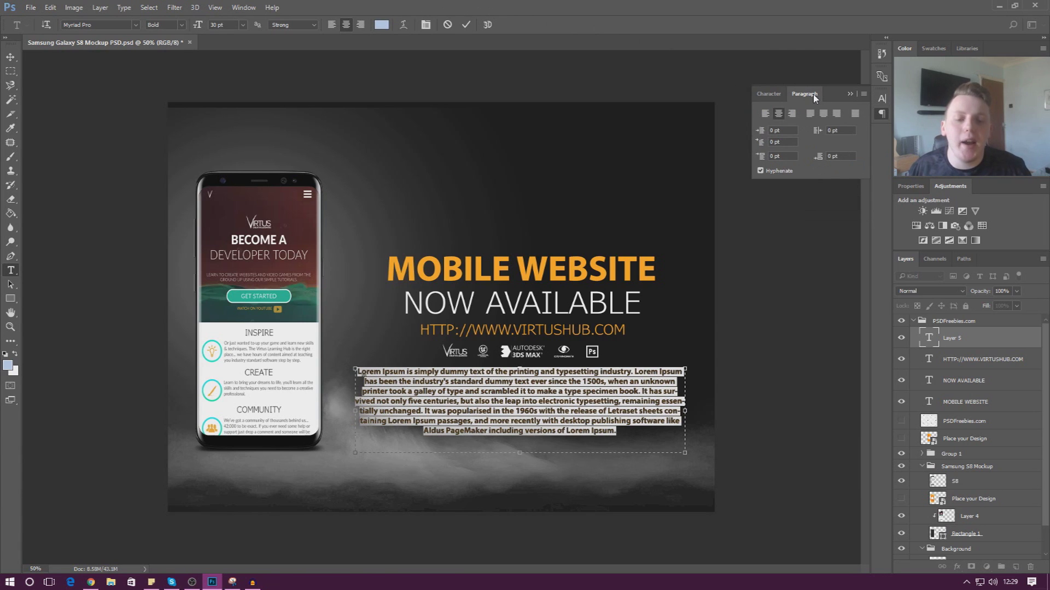
left_click(769, 133)
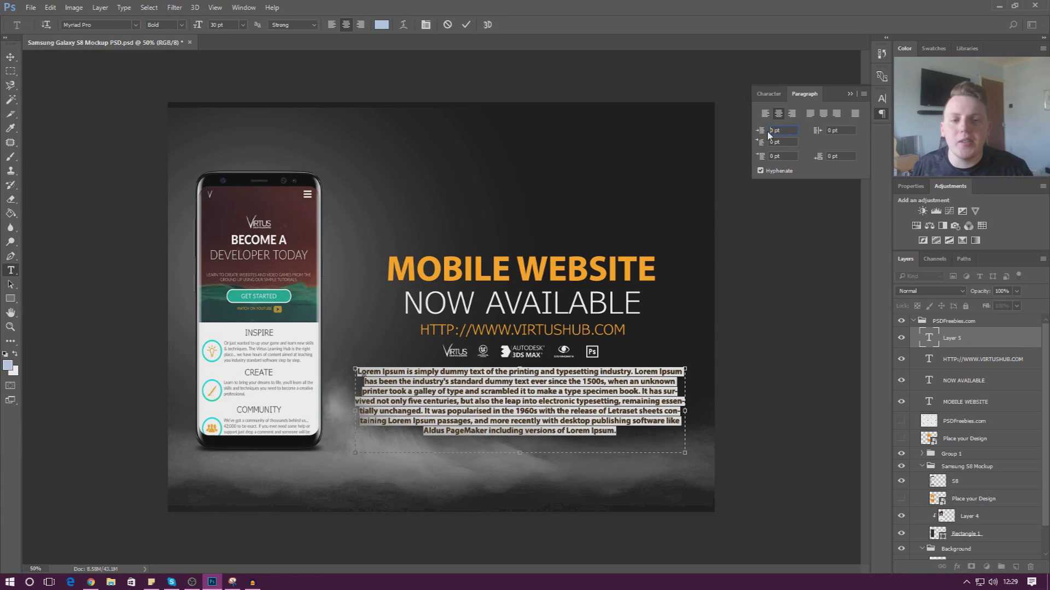
left_click(855, 114)
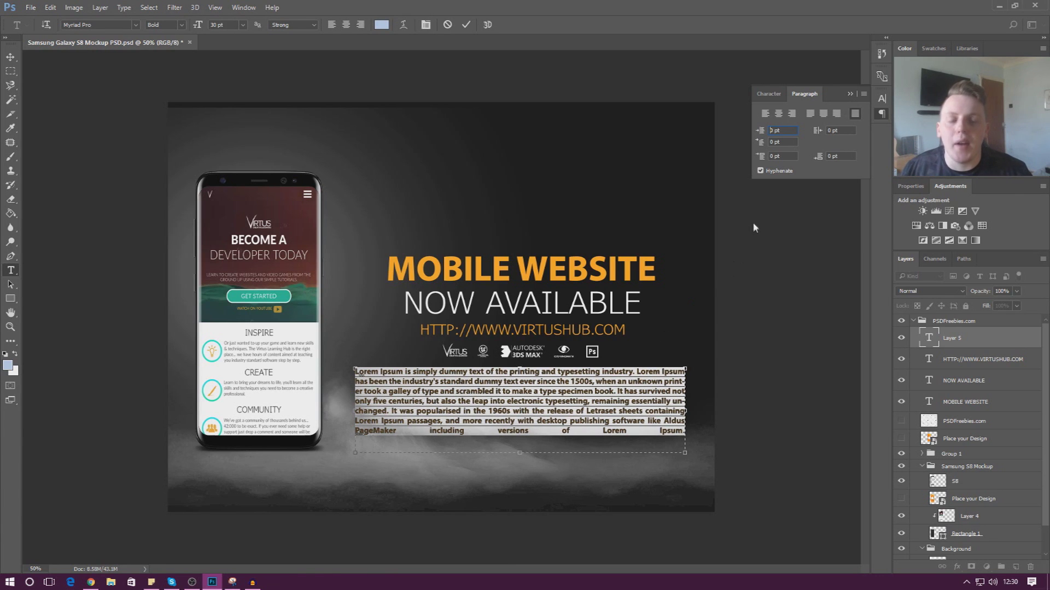
left_click(810, 113)
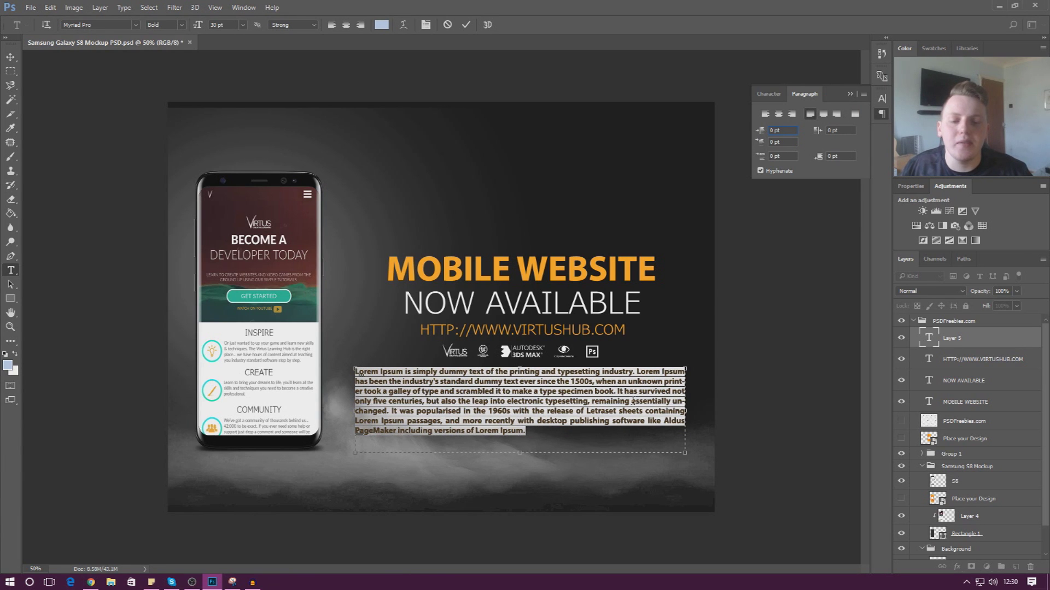
left_click(595, 401)
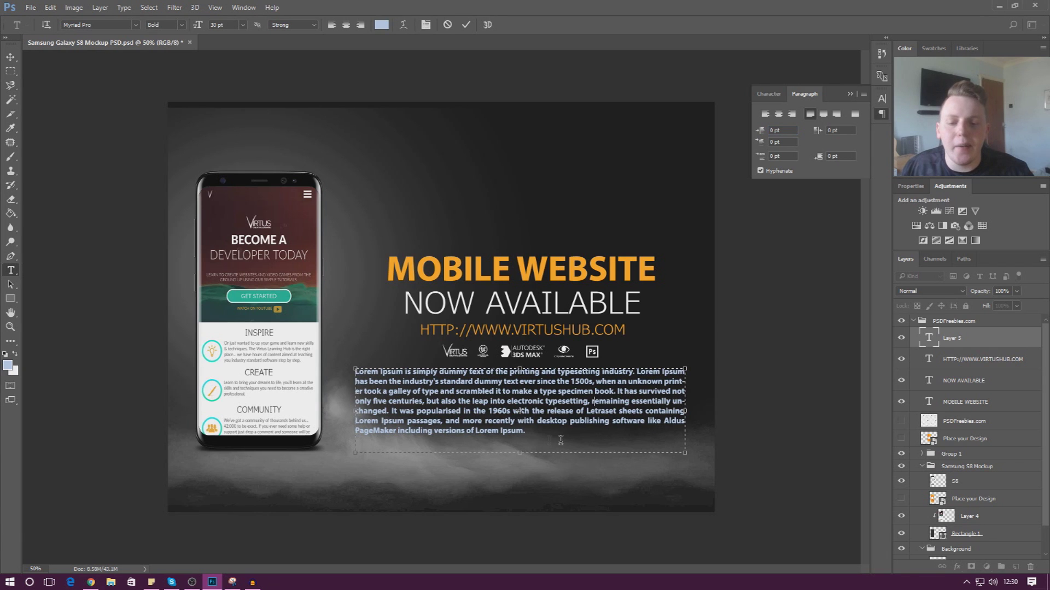
left_click_drag(584, 440, 531, 438)
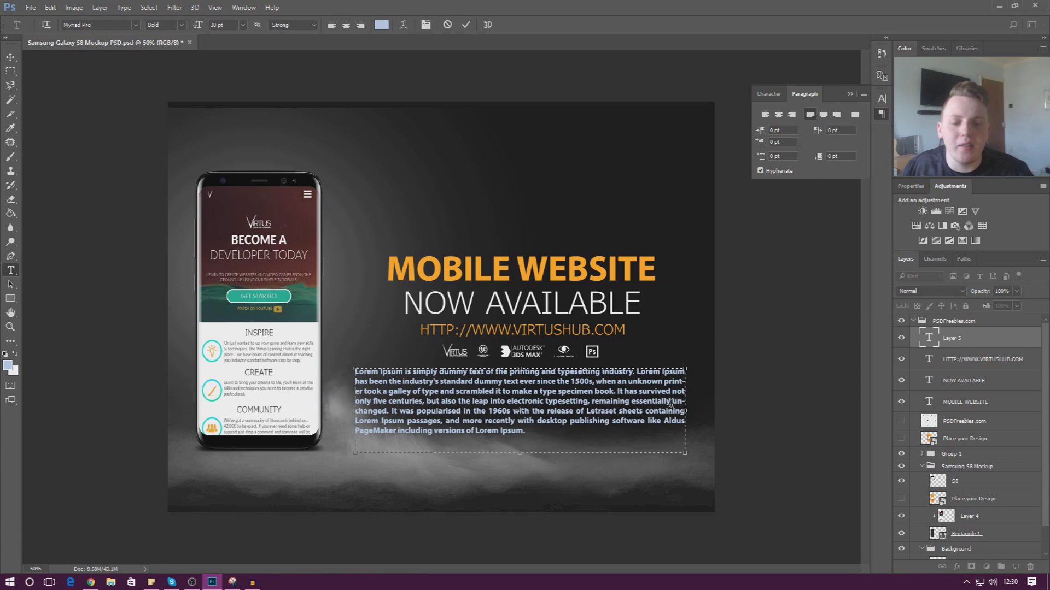
left_click(11, 56)
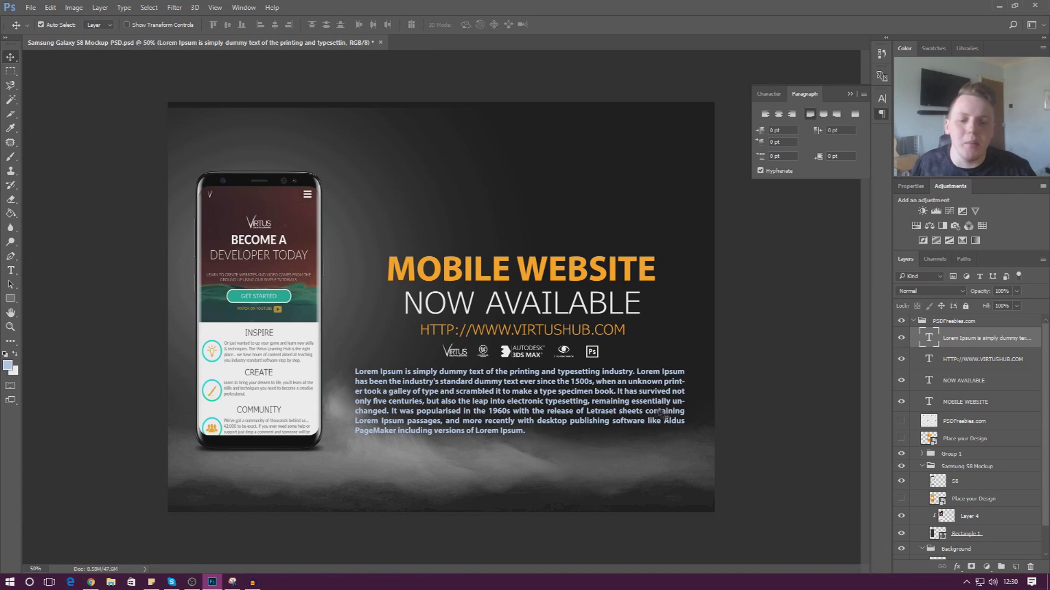
Reselect the whole Lorem Ipsum paragraph, turn off hyphenation and commit the edit.
left_click(10, 270)
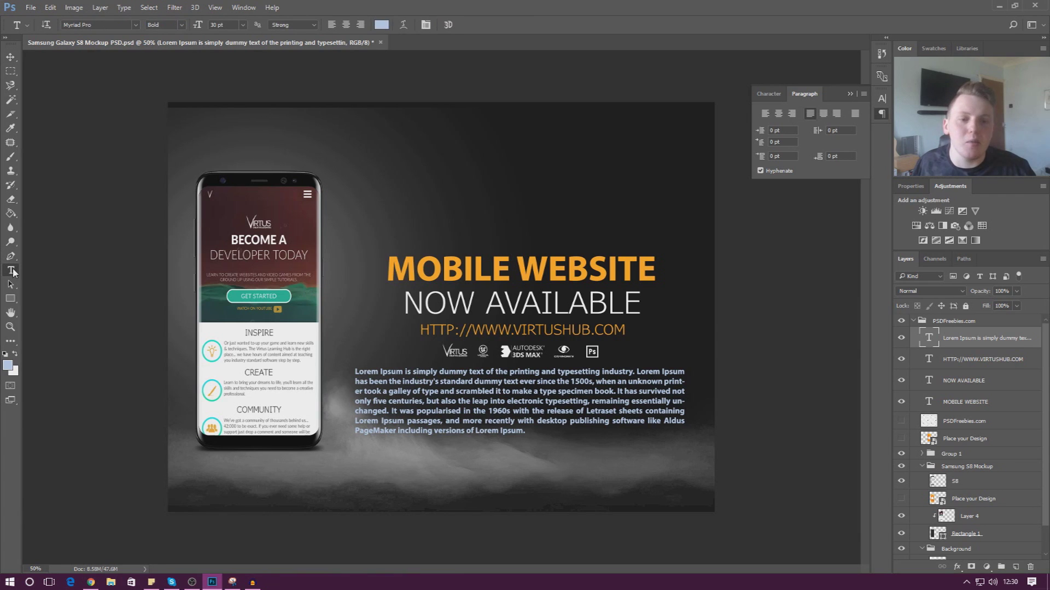
left_click(499, 431)
key("ctrl+a")
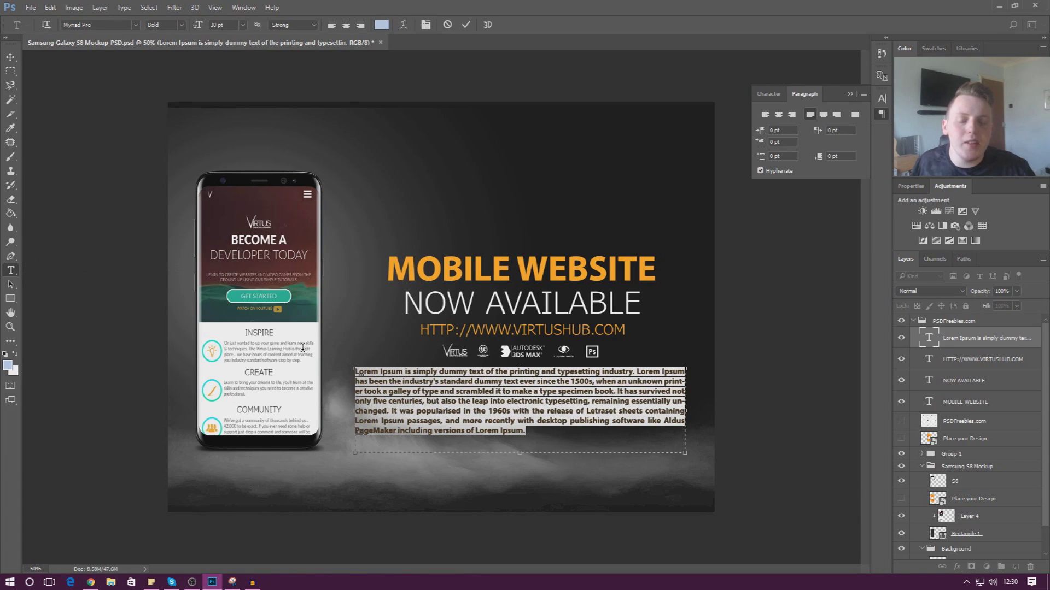
left_click(779, 172)
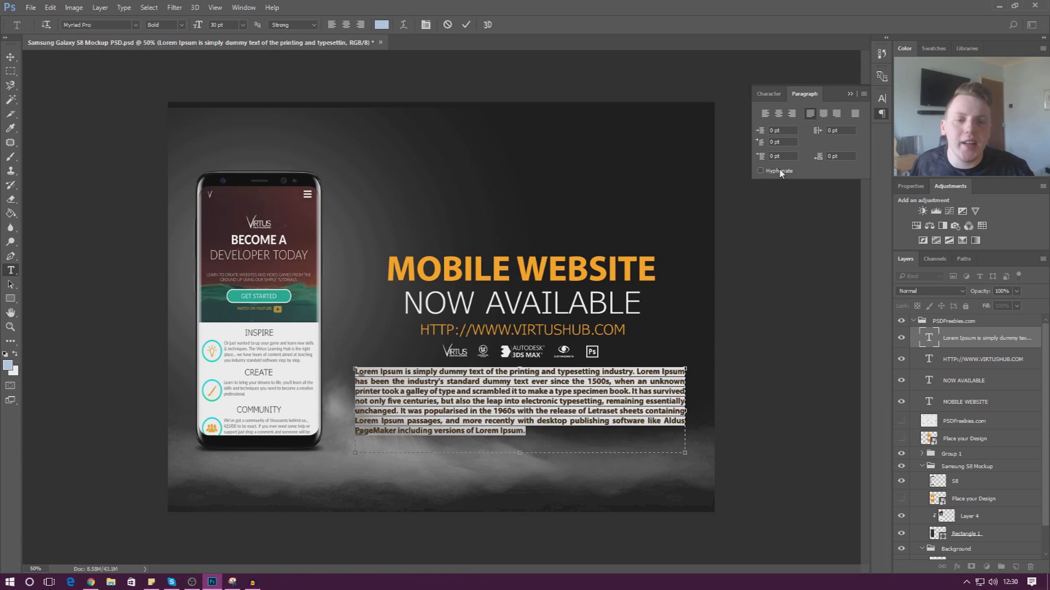
left_click(9, 57)
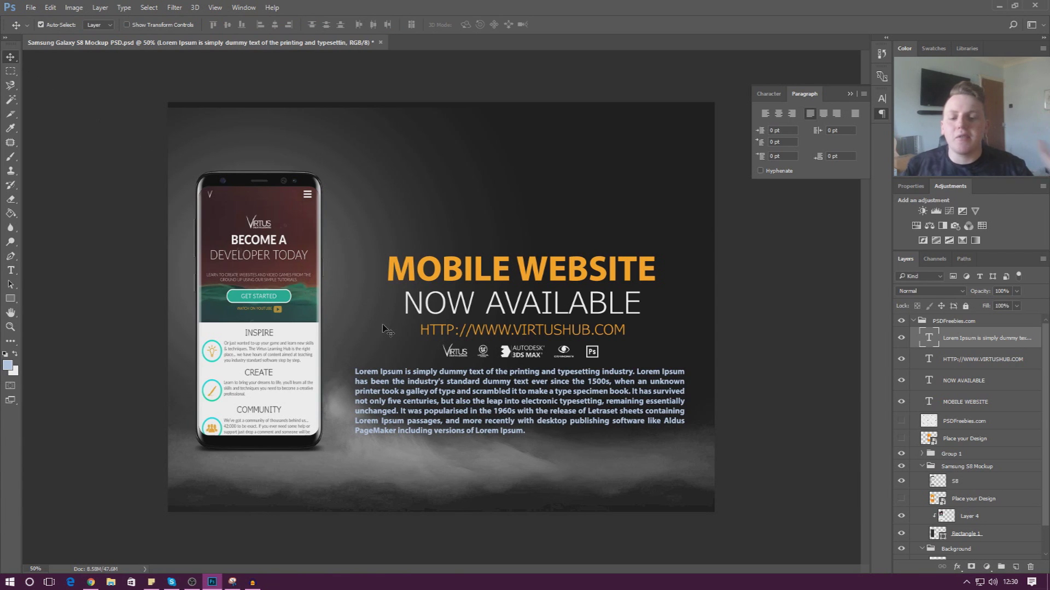